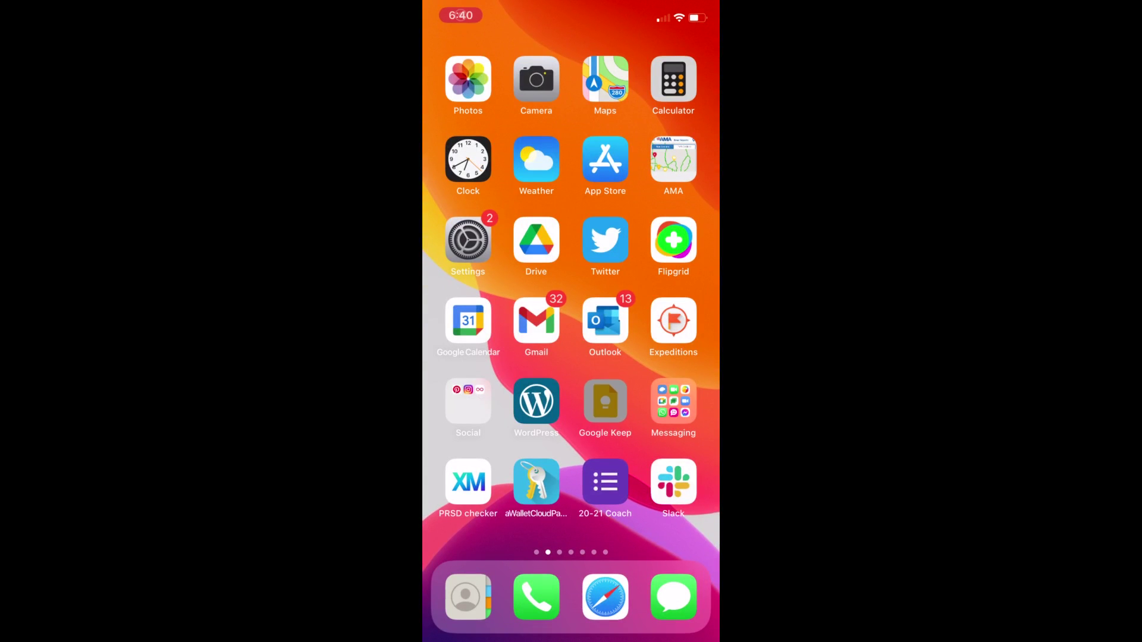
Long-press the Google Keep icon on the iPhone Home Screen to bring up its quick actions.
left_click(605, 400)
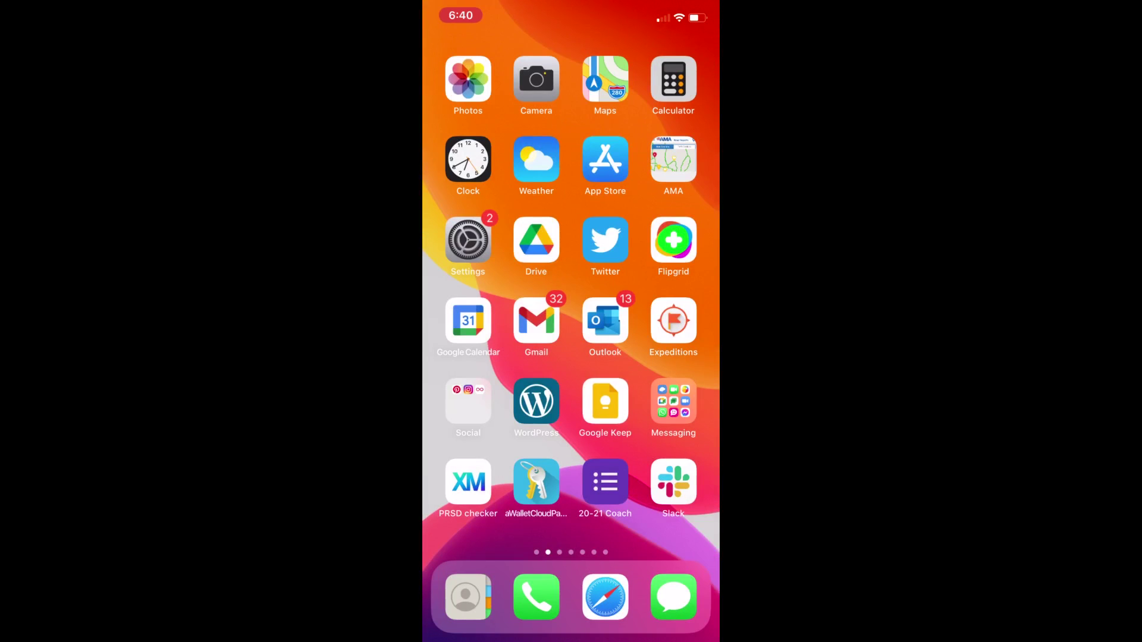
Launch Google Keep and show the extra actions for the reading-exercise note.
left_click(605, 401)
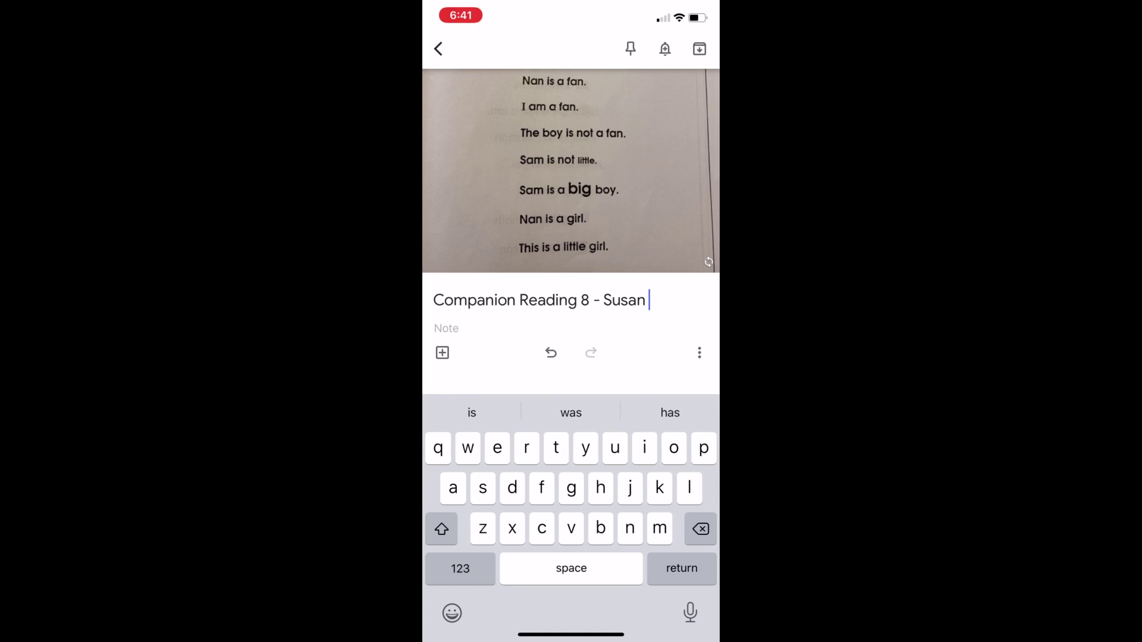
left_click(700, 353)
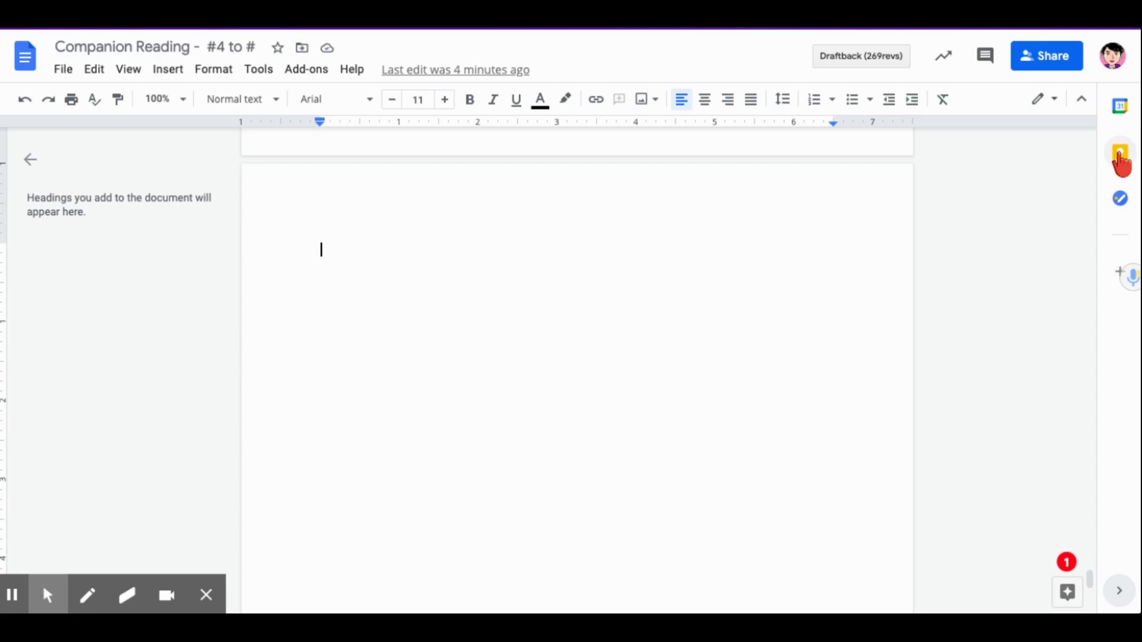
Show the Keep notes panel beside the blank Companion Reading page.
left_click(1121, 155)
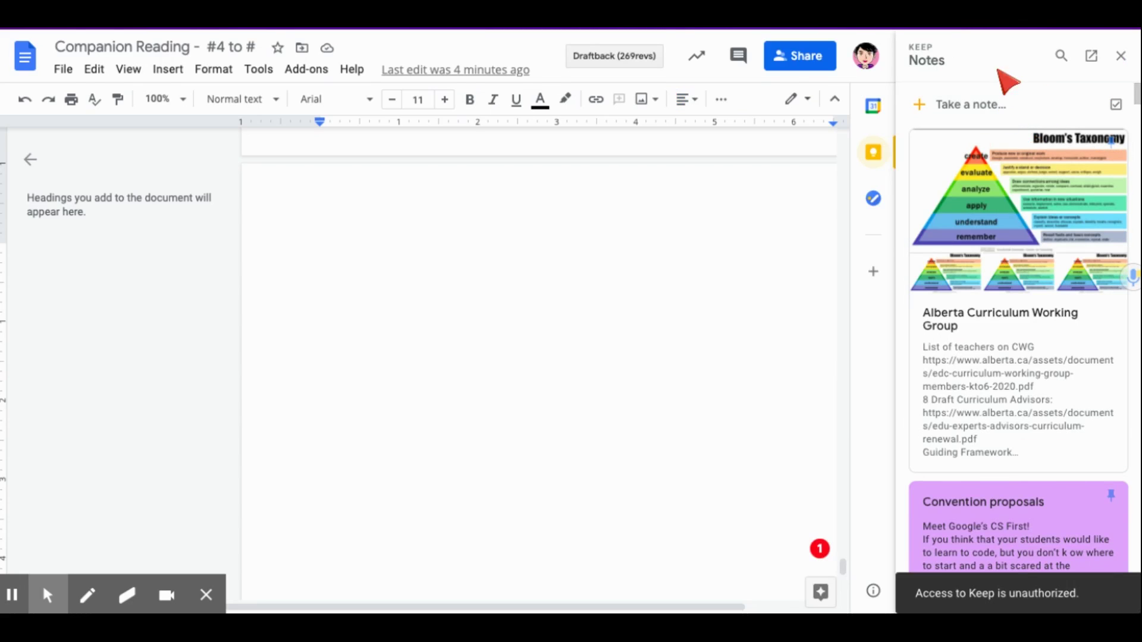
Search Keep for the Companion Reading 14 note and select its exercise lines.
left_click(1061, 56)
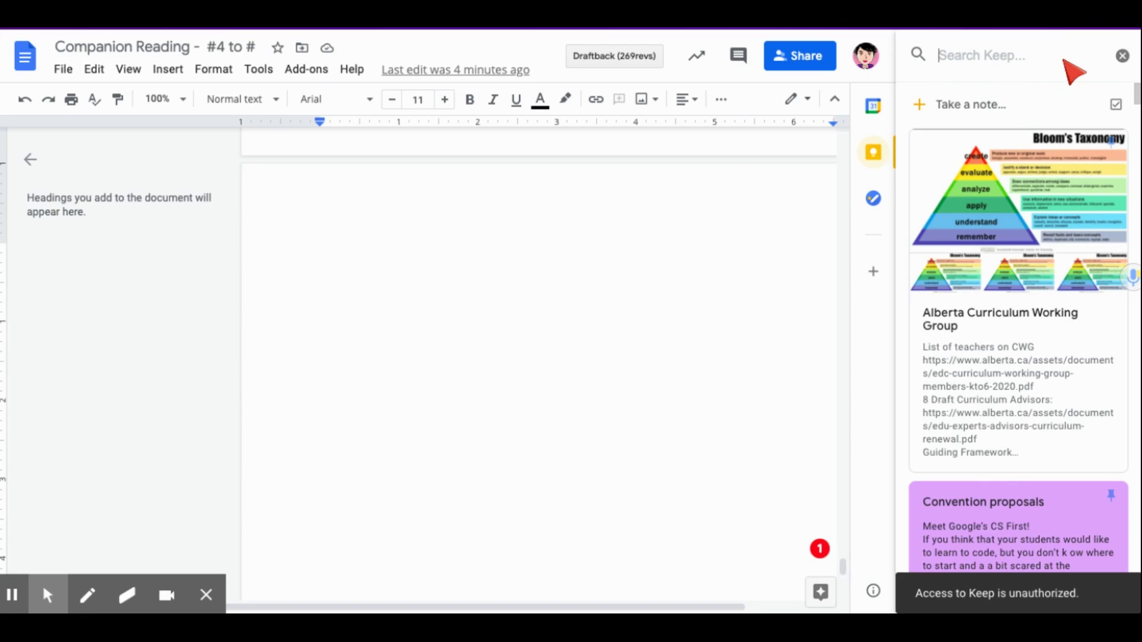
type("susan 14")
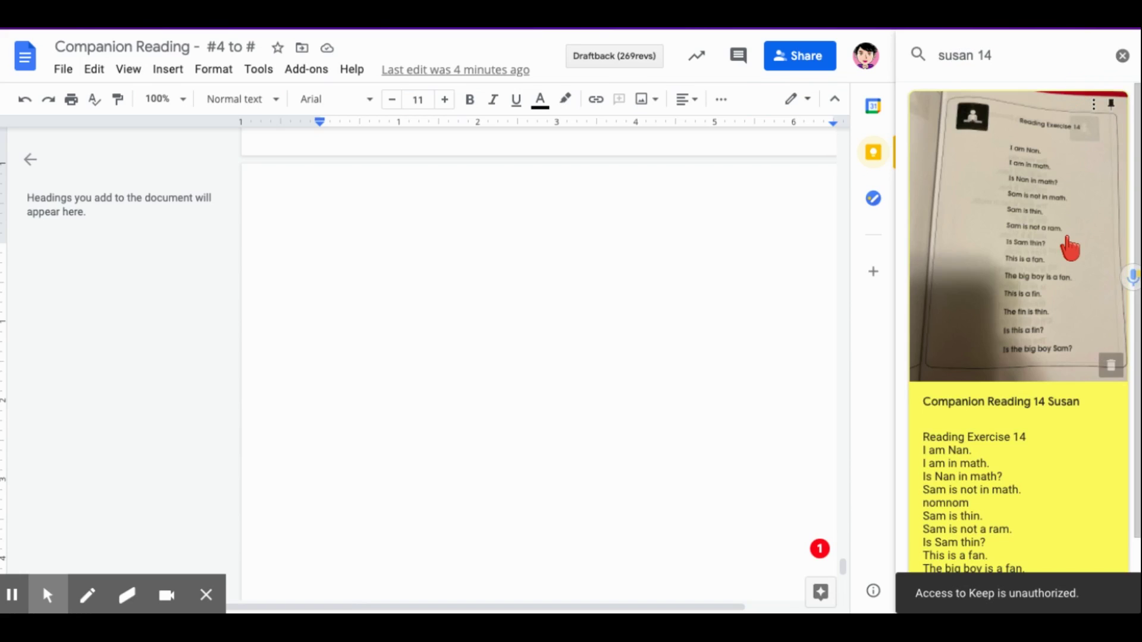
scroll(1066, 253, "down", 2)
scroll(1068, 255, "down", 1)
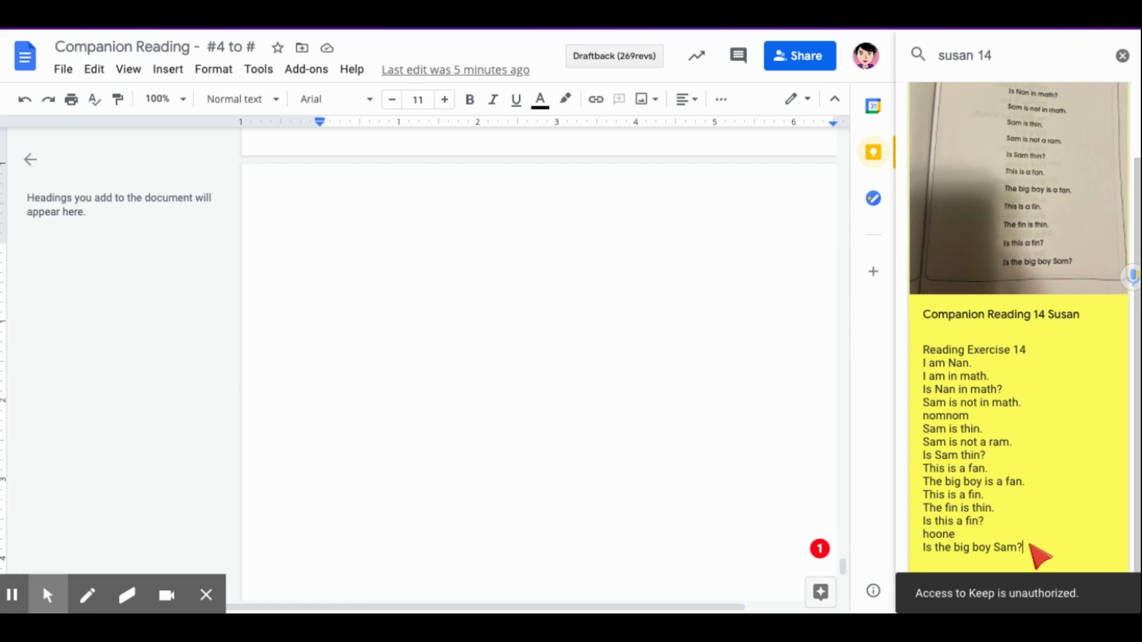
left_click_drag(1026, 546, 915, 368)
key("ctrl+c")
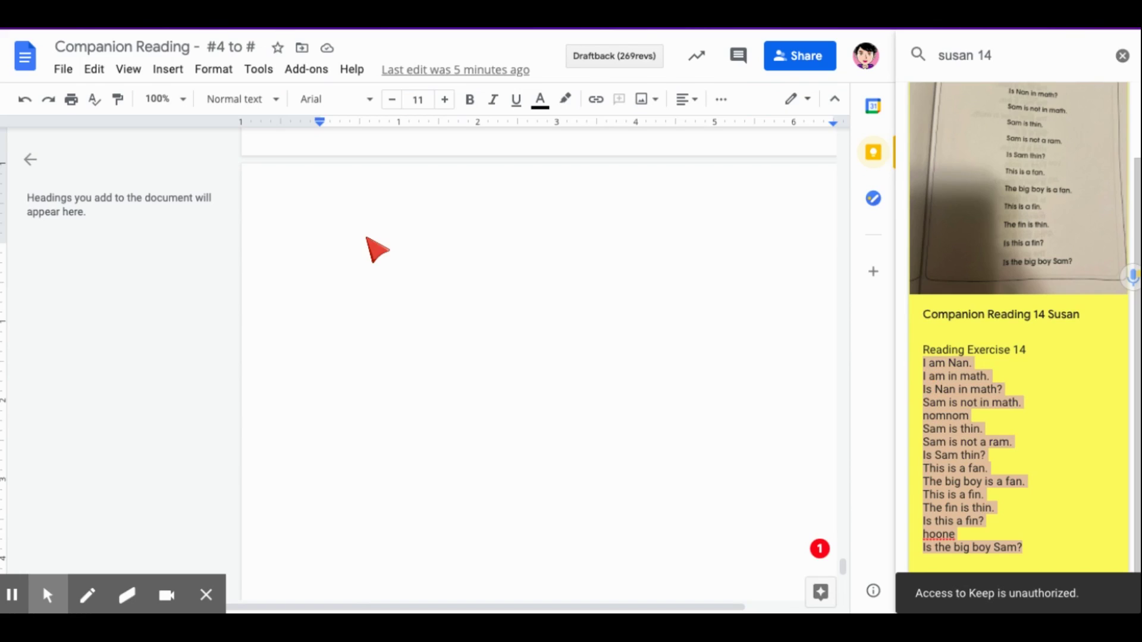
Type '#14' at the top of the page and paste the exercise lines below it.
left_click(334, 211)
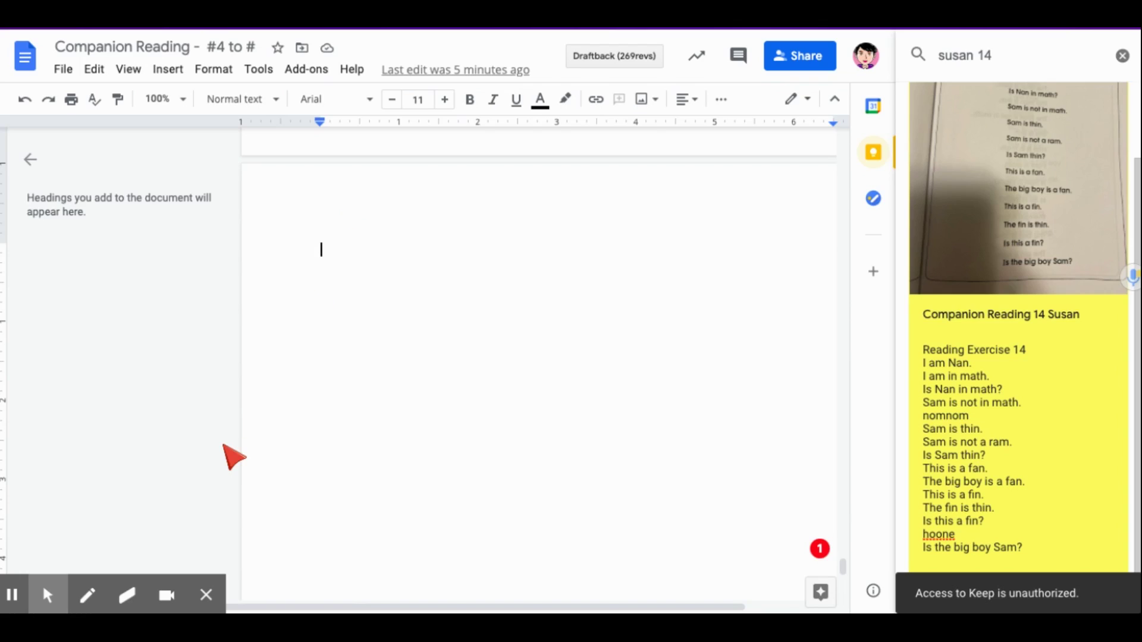
type("#14")
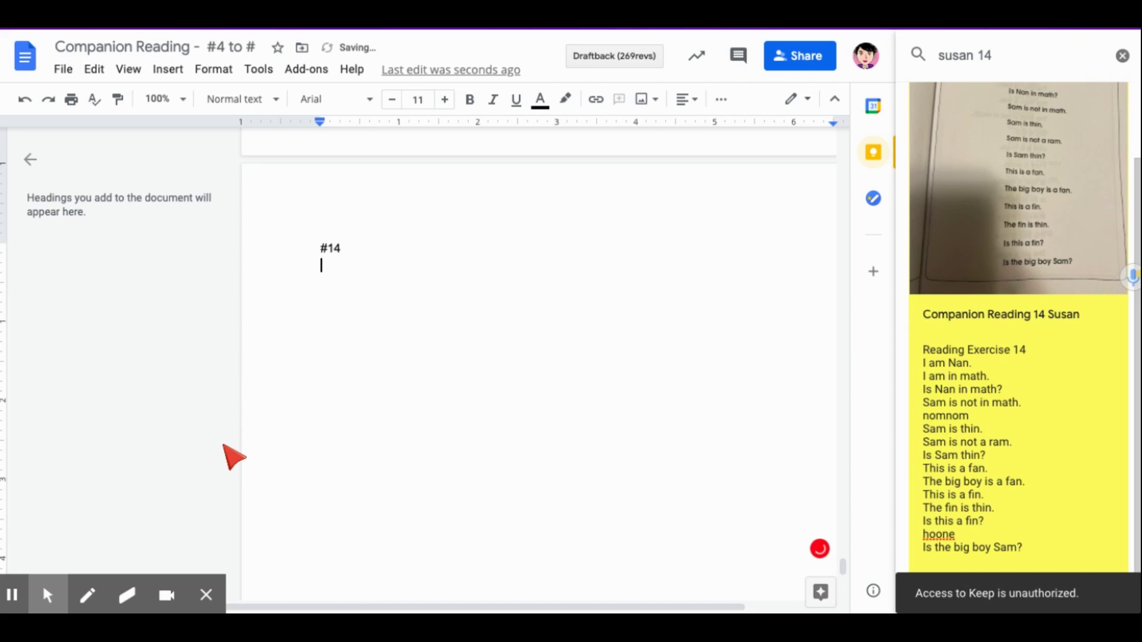
key("ctrl+v")
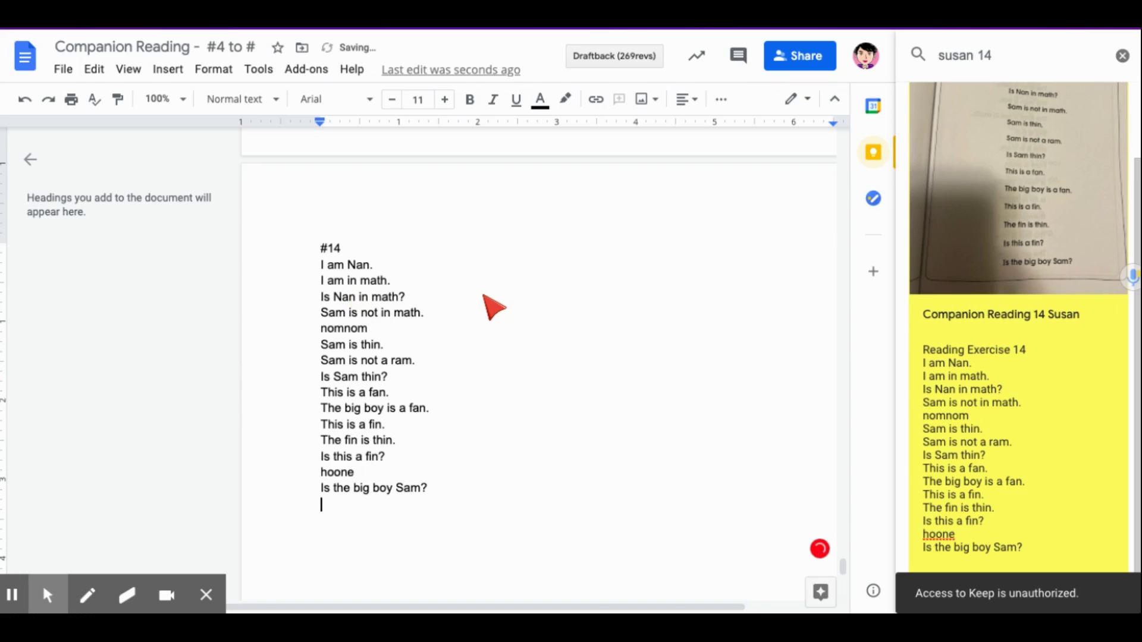
Select everything from #14 to 'Is the big boy Sam?' and enlarge it to 19 pt.
scroll(492, 306, "down", 1)
scroll(492, 306, "down", 2)
scroll(492, 306, "up", 1)
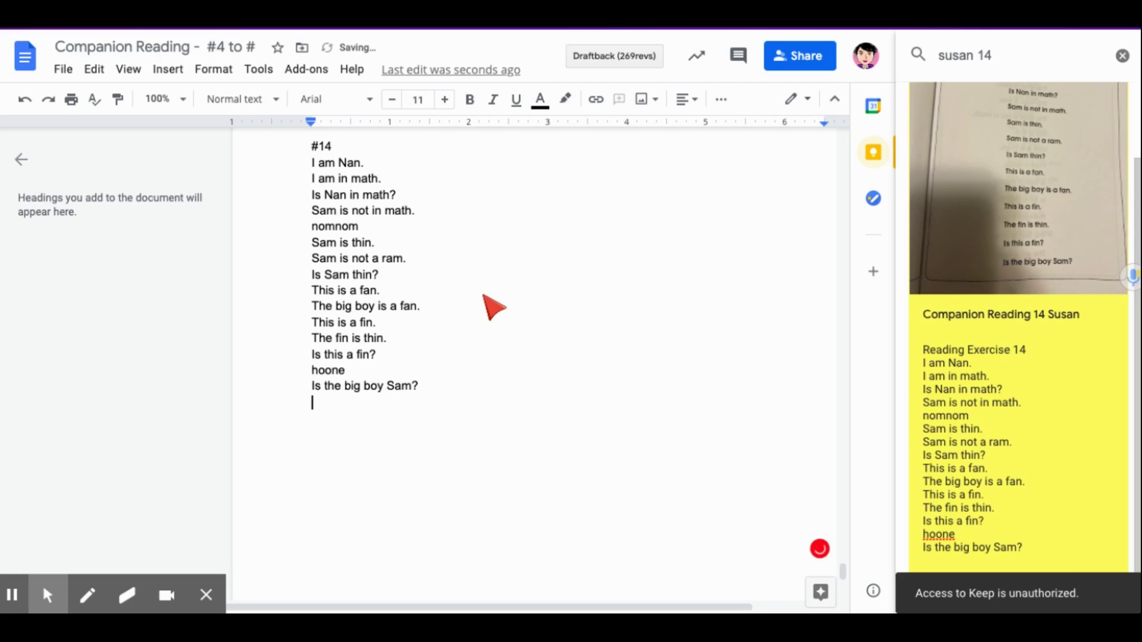
double_click(318, 150)
left_click_drag(395, 290, 437, 392)
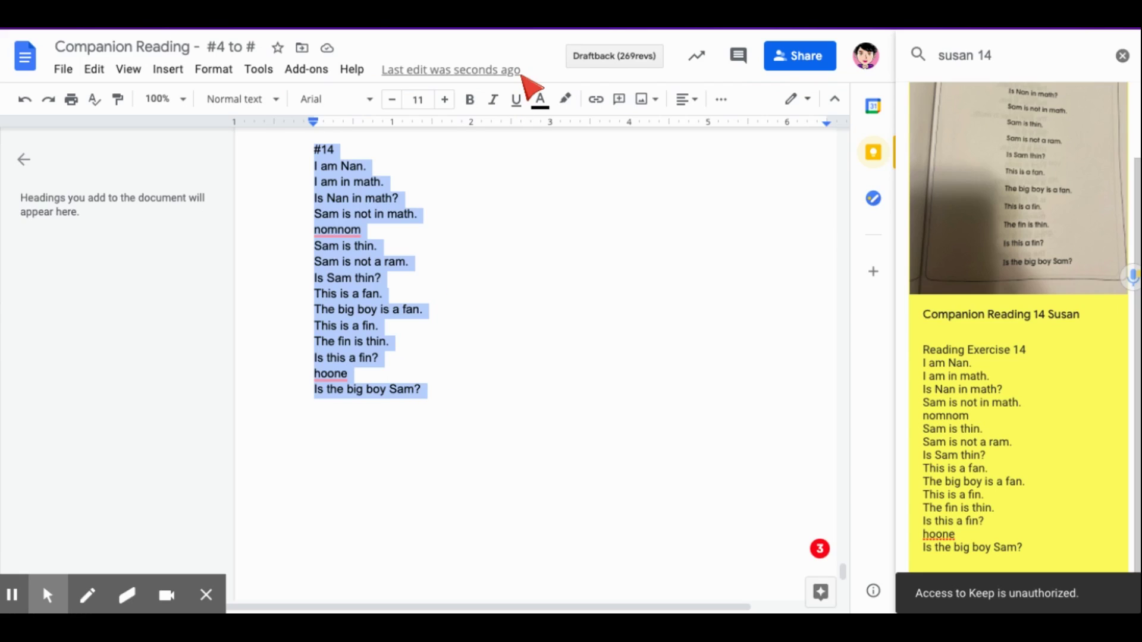
left_click(445, 99)
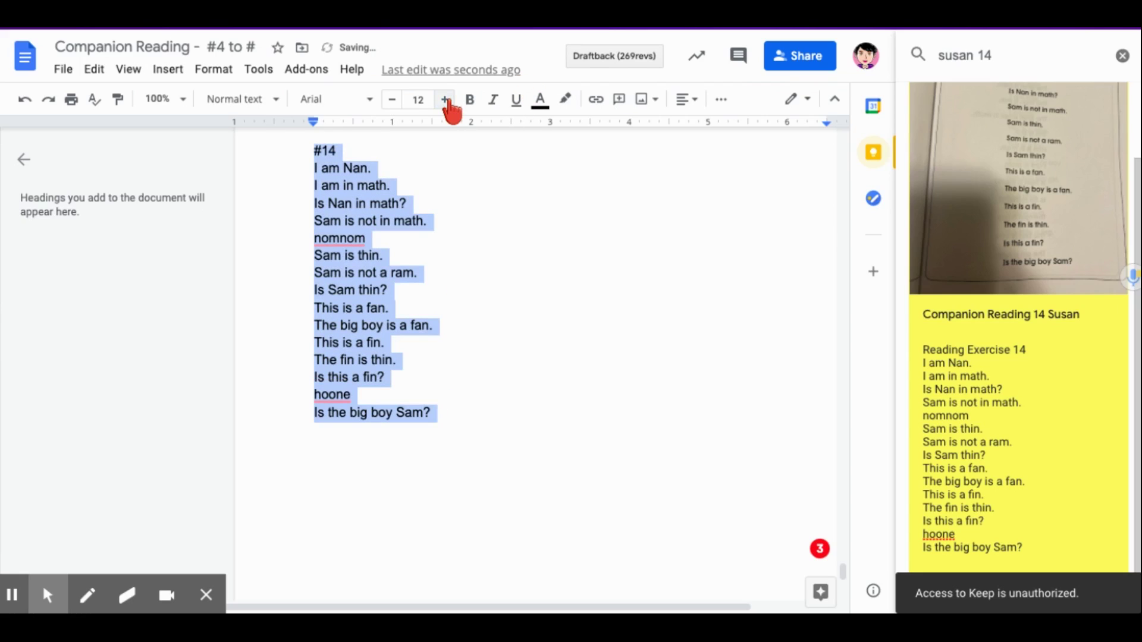
left_click(445, 99)
left_click(445, 99)
left_click(445, 100)
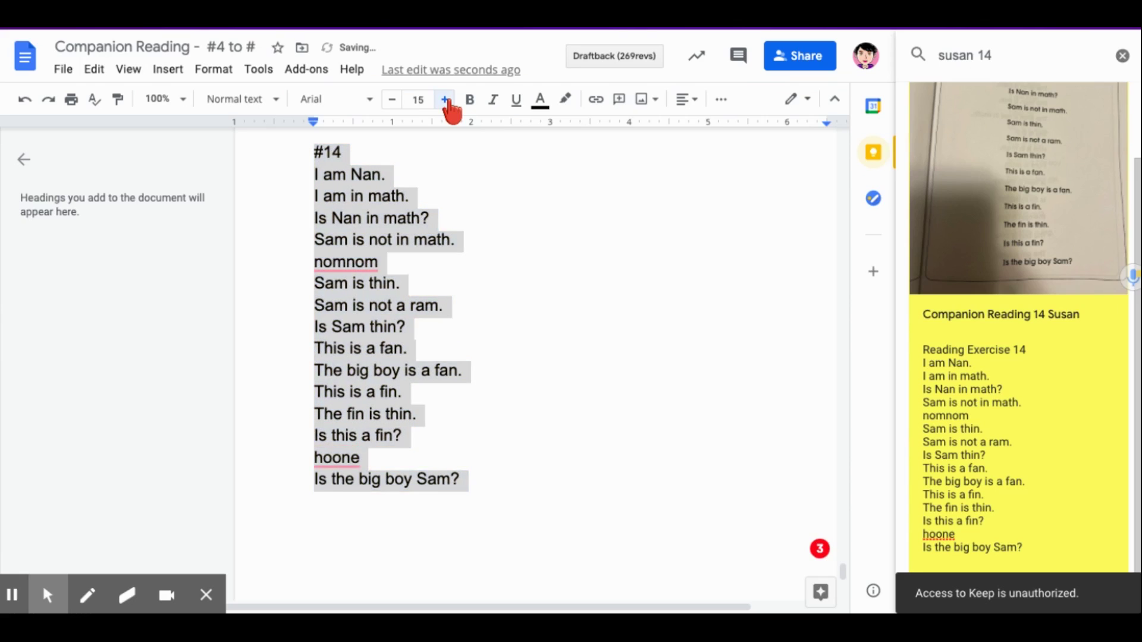
left_click(445, 99)
left_click(444, 99)
left_click(445, 99)
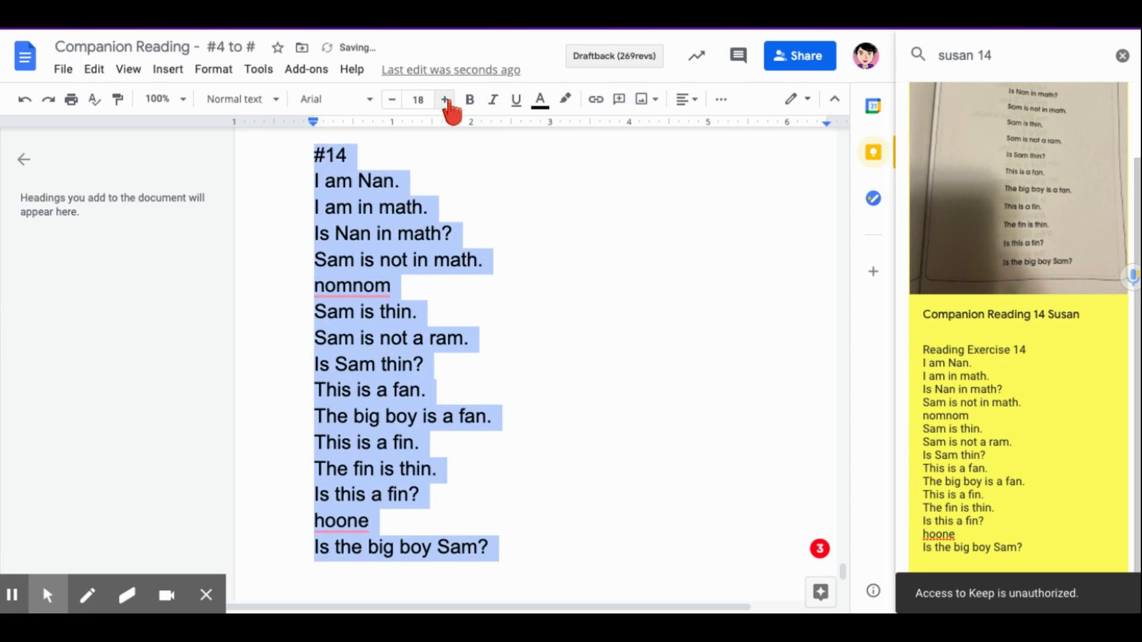
left_click(445, 100)
left_click(543, 166)
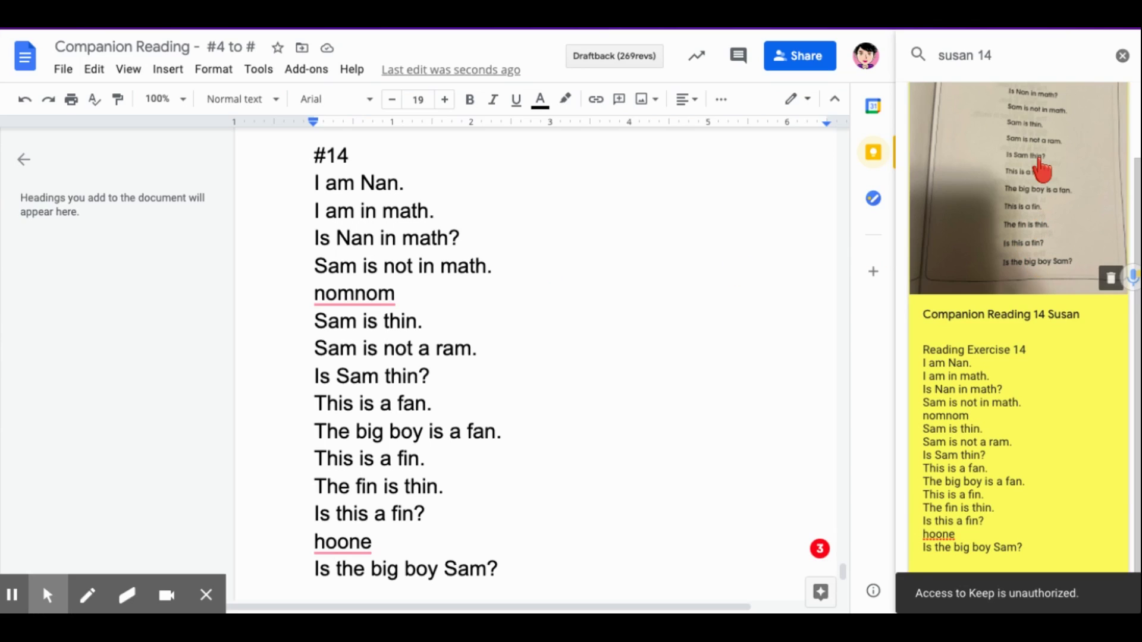
Delete the stray words 'nomnom' and 'hoone', putting a comma where 'nomnom' was.
scroll(1041, 171, "up", 1)
scroll(1041, 171, "up", 2)
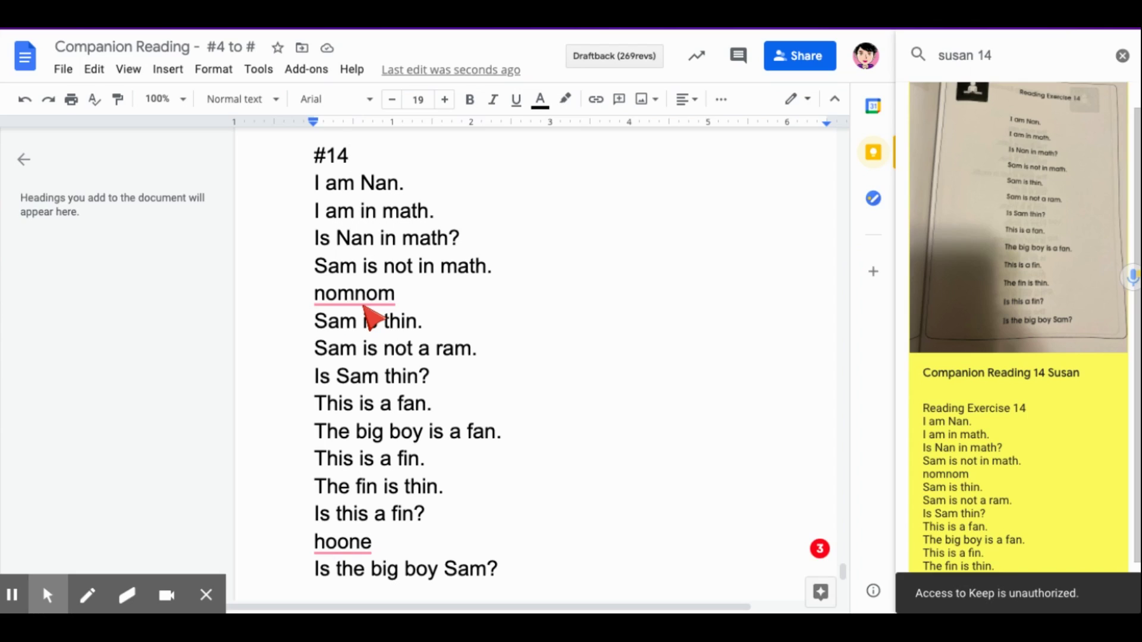
left_click(405, 298)
key("BackSpace")
key("BackSpace")
key("BackSpace")
key("BackSpace")
key("BackSpace")
key("BackSpace")
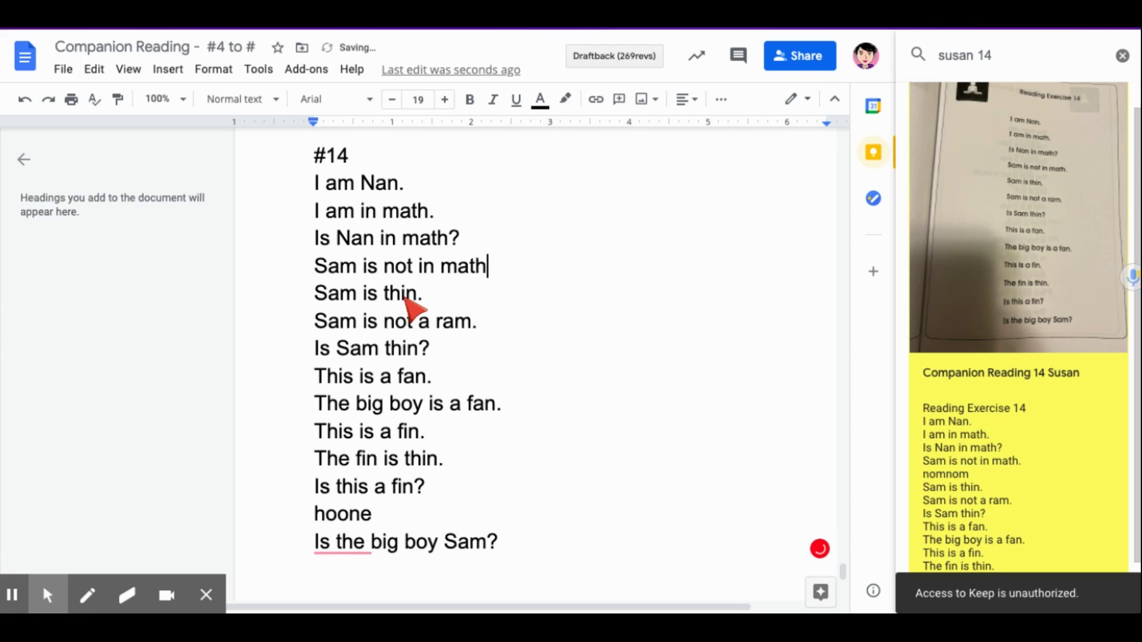
type(",")
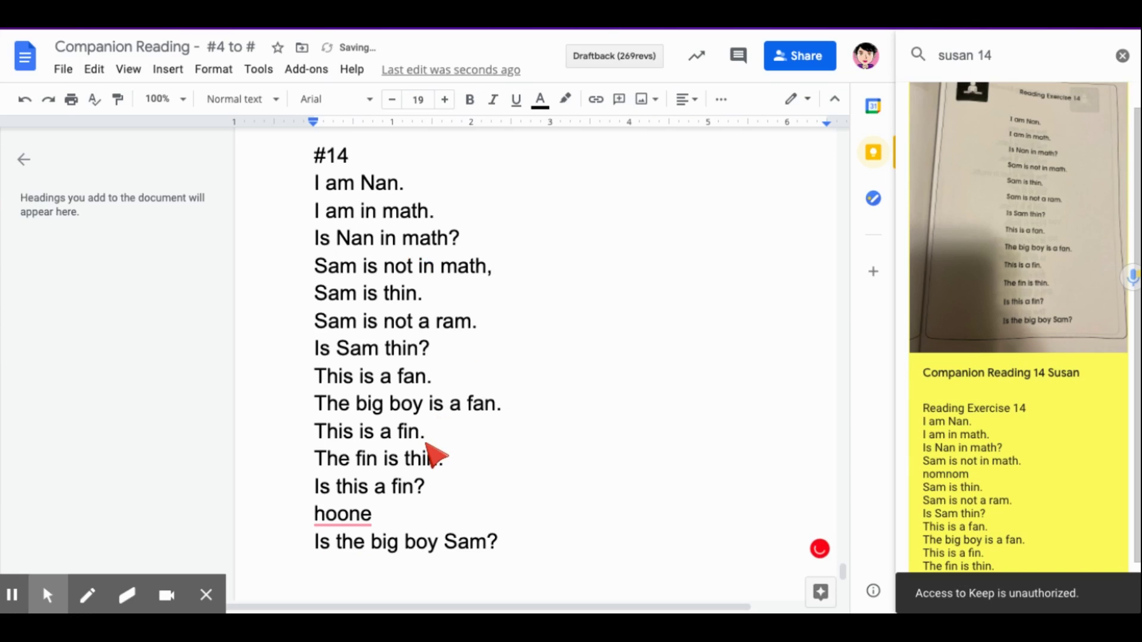
left_click(382, 510)
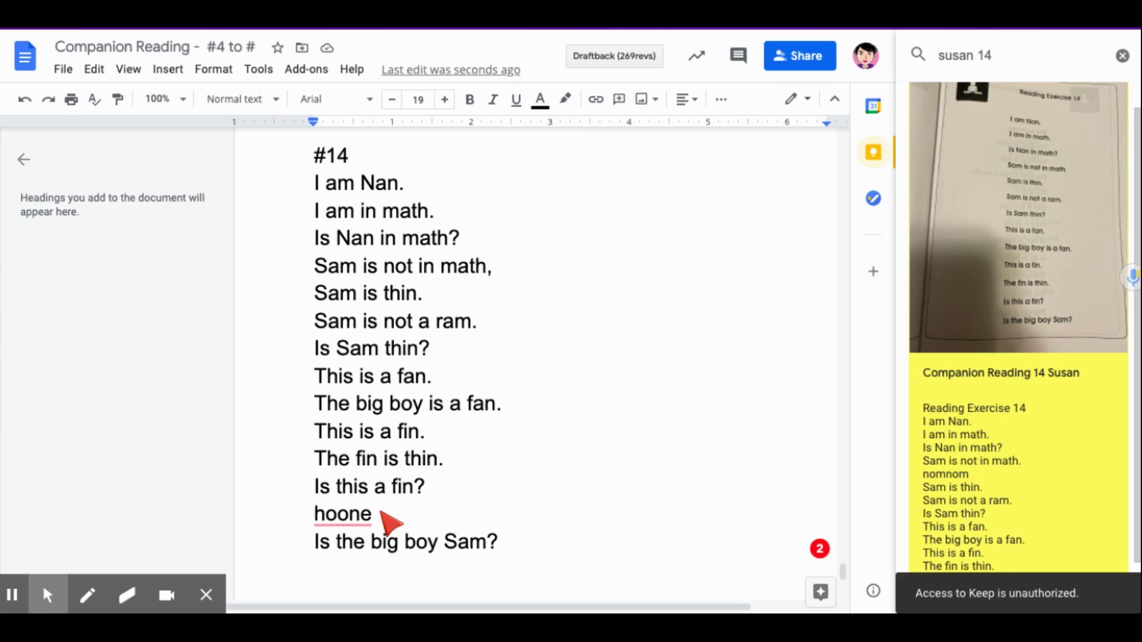
key("BackSpace")
key("BackSpace")
key("BackSpace")
key("BackSpace")
key("BackSpace")
key("BackSpace")
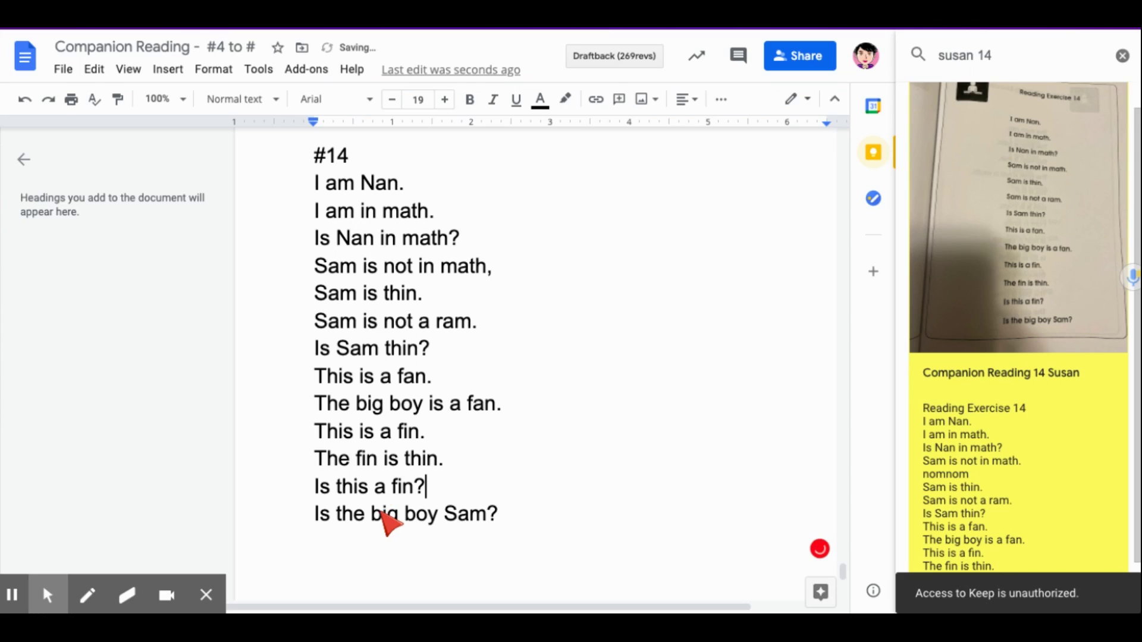
Enlarge the lines from 'I am Nan.' to 'Is the big boy Sam?' to 22 pt.
left_click(317, 187)
left_click(461, 348, "shift")
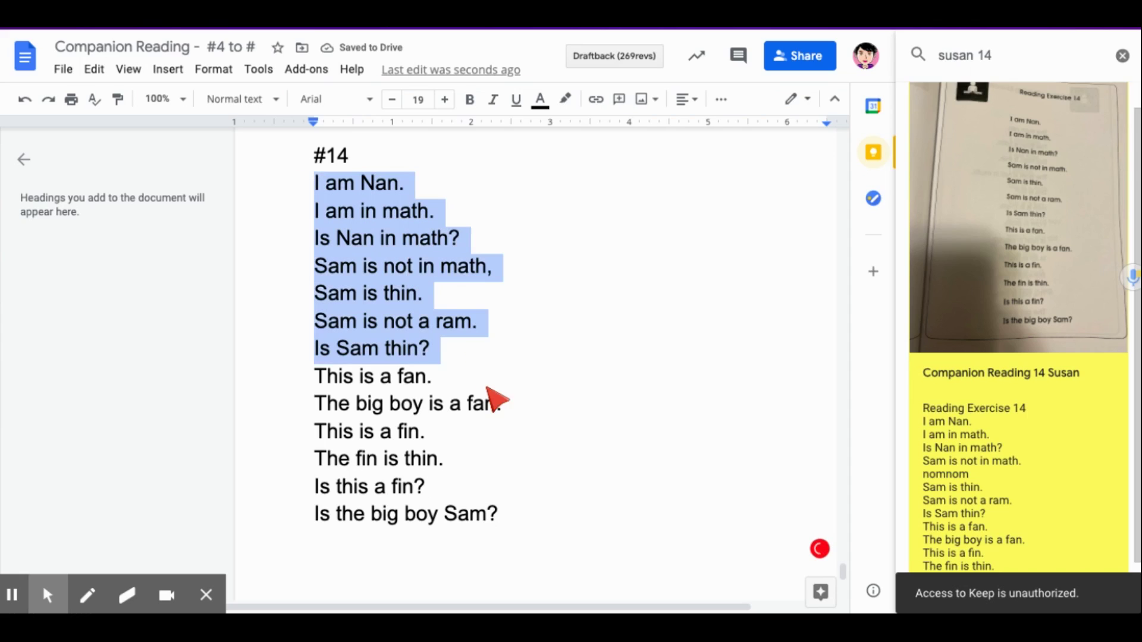
left_click(500, 398, "shift")
left_click(523, 516, "shift")
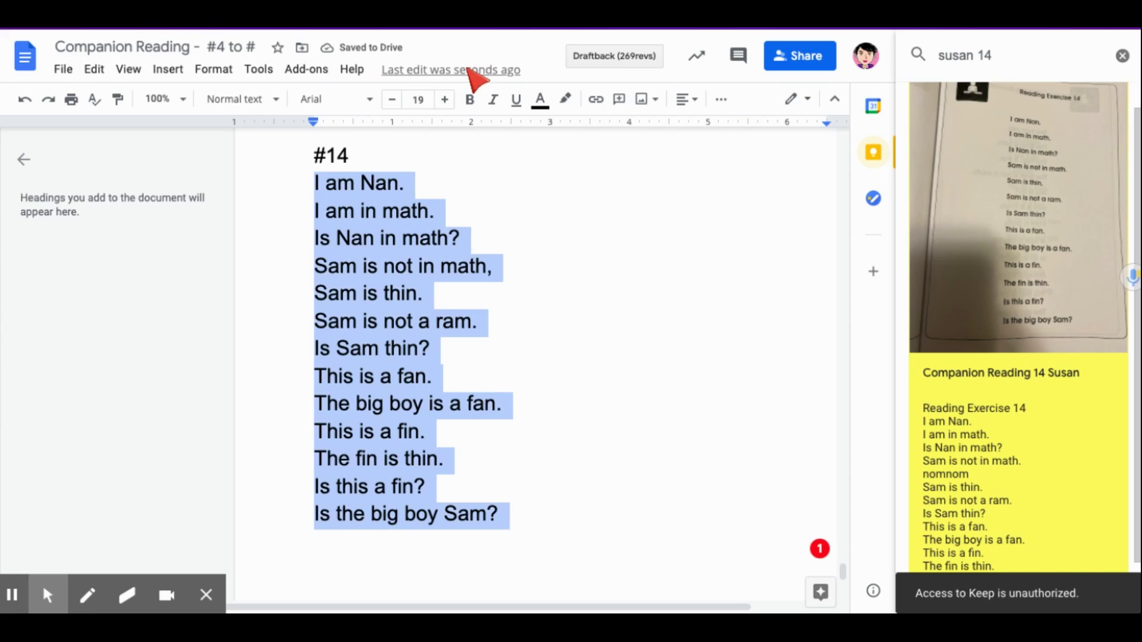
left_click(445, 99)
left_click(445, 100)
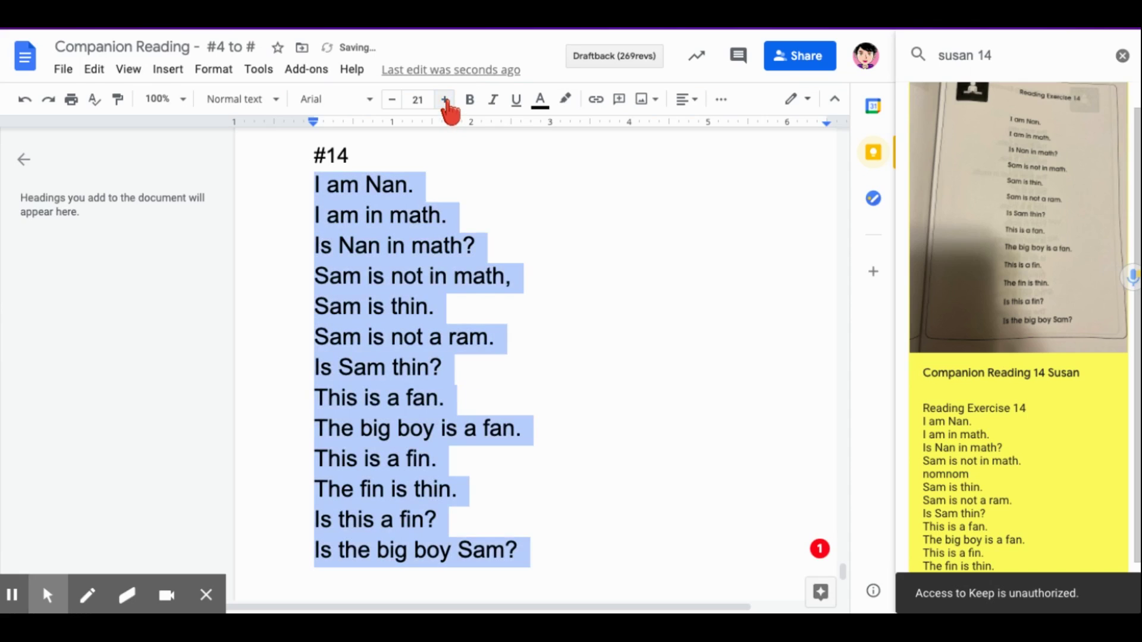
left_click(445, 100)
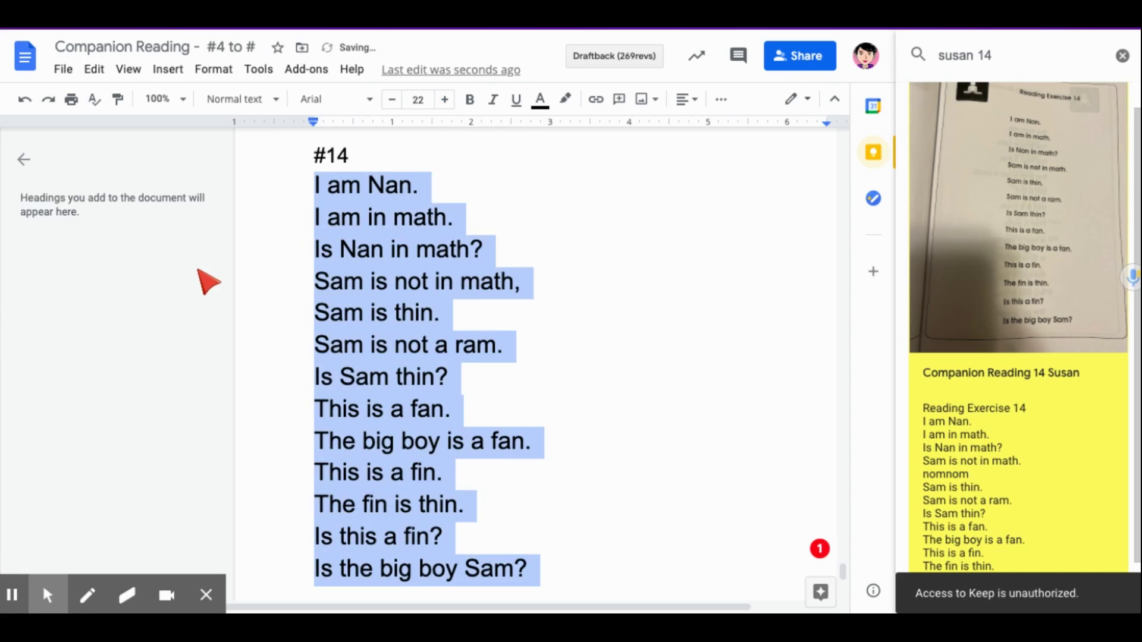
left_click(777, 189)
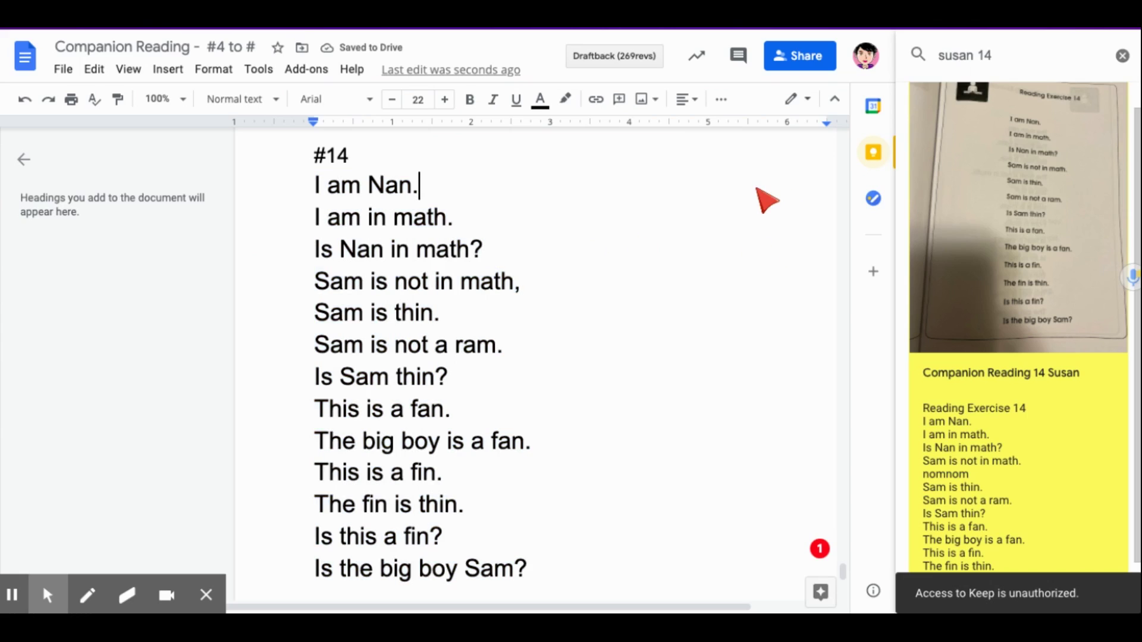
Clear the Keep search, close the Keep panel, and open Read&Write's extra menu.
left_click(1121, 57)
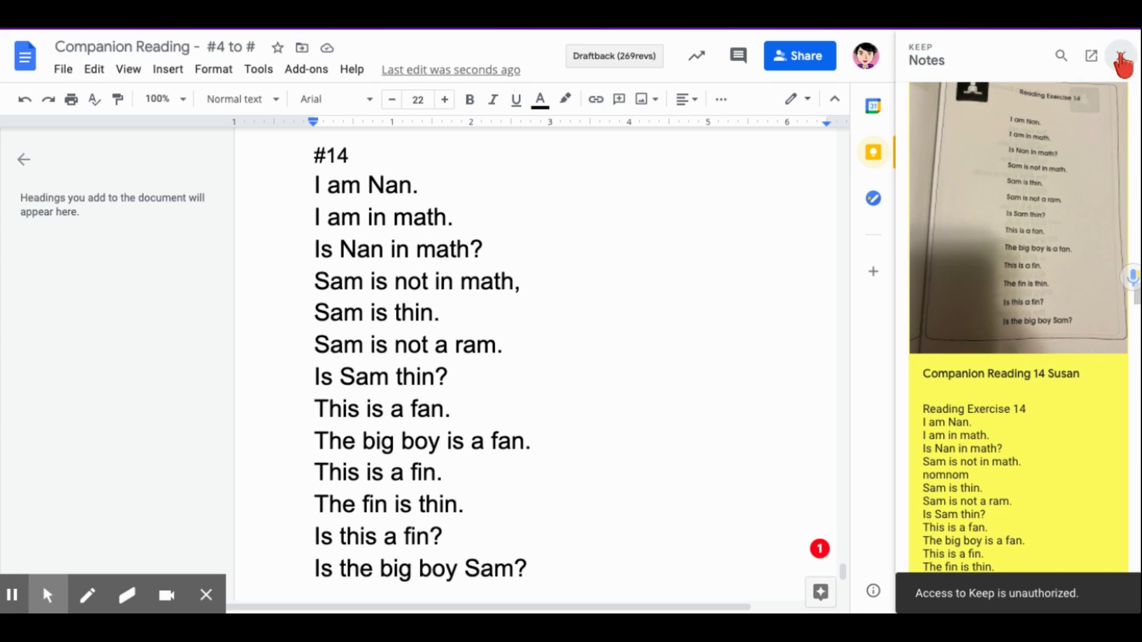
left_click(873, 152)
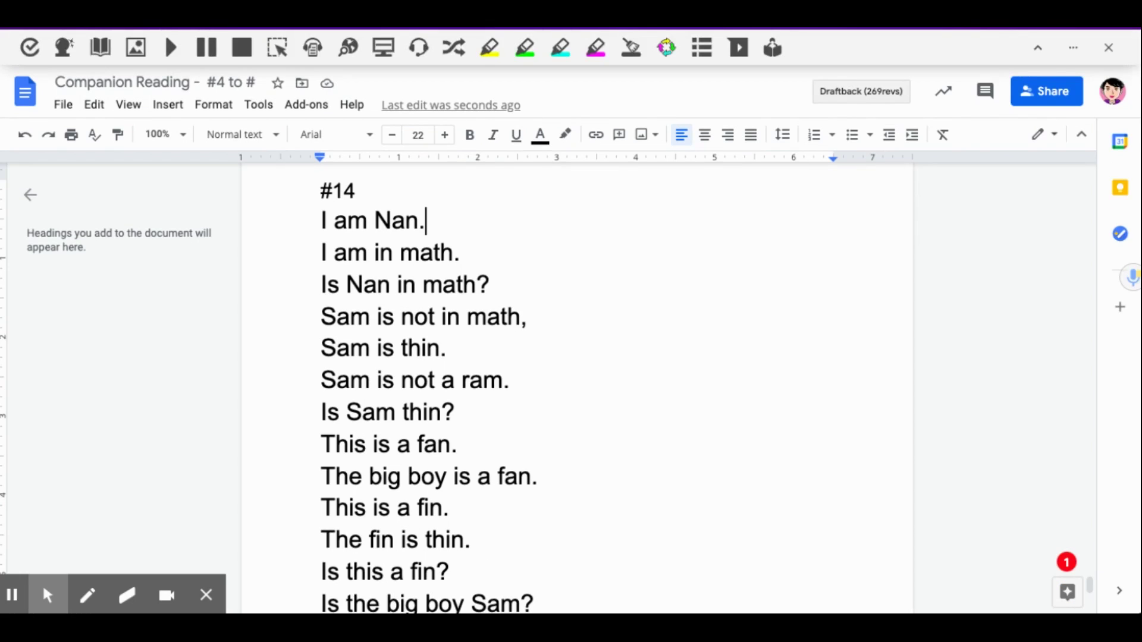
scroll(641, 246, "down", 1)
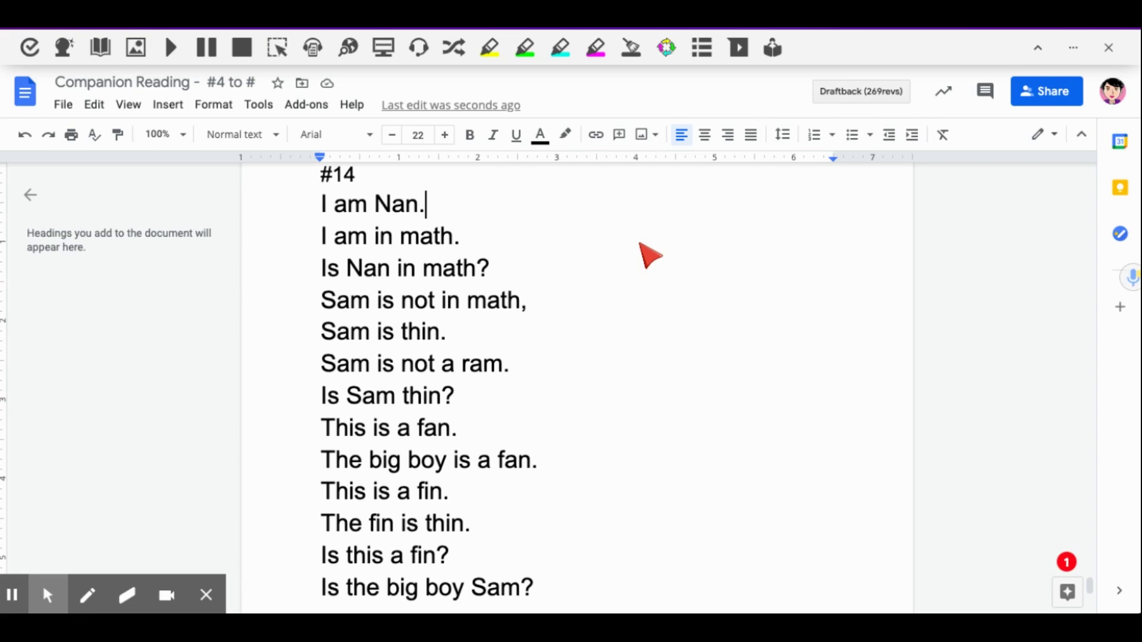
scroll(650, 256, "down", 2)
scroll(649, 255, "up", 3)
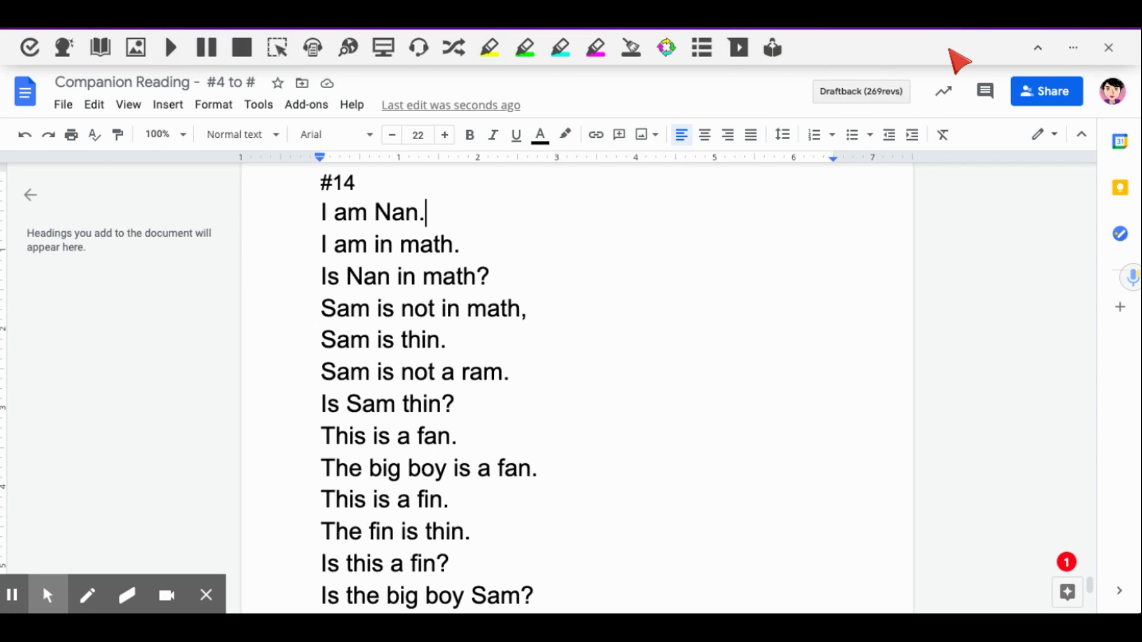
left_click(1076, 50)
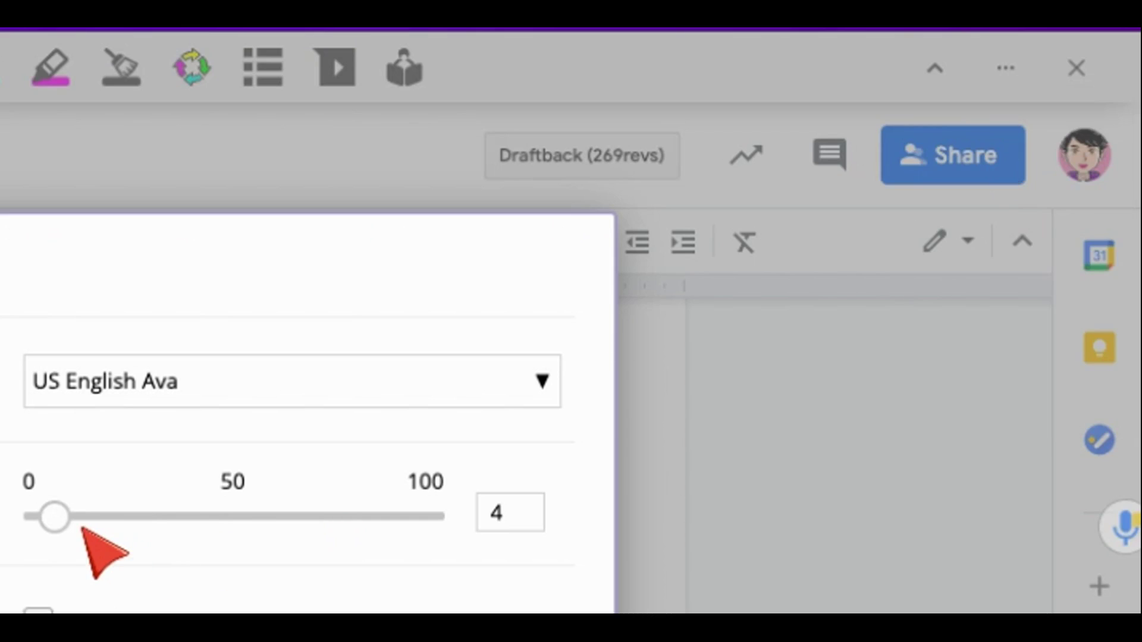
Set the Read&Write speech speed slider to 1 and save the options.
left_click_drag(54, 516, 265, 516)
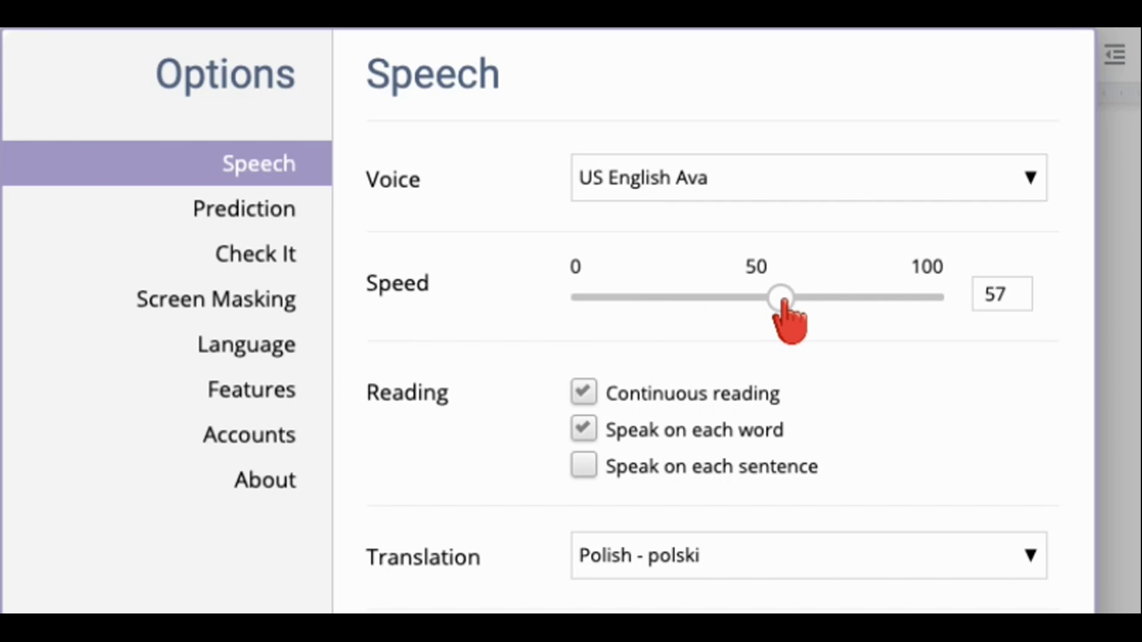
left_click_drag(782, 303, 588, 304)
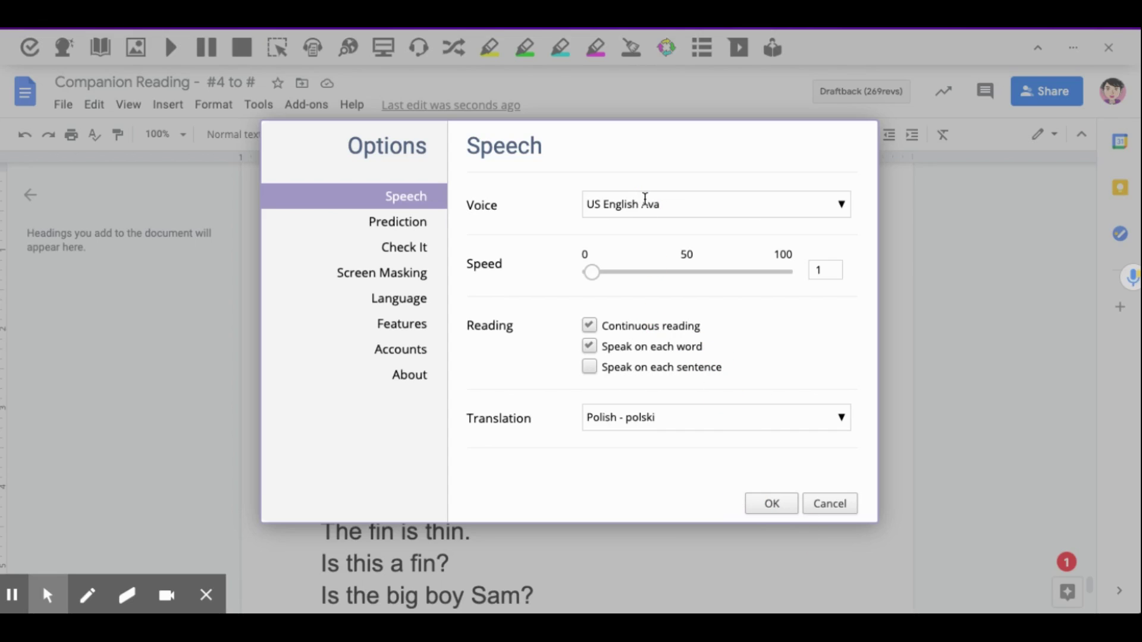
left_click(772, 505)
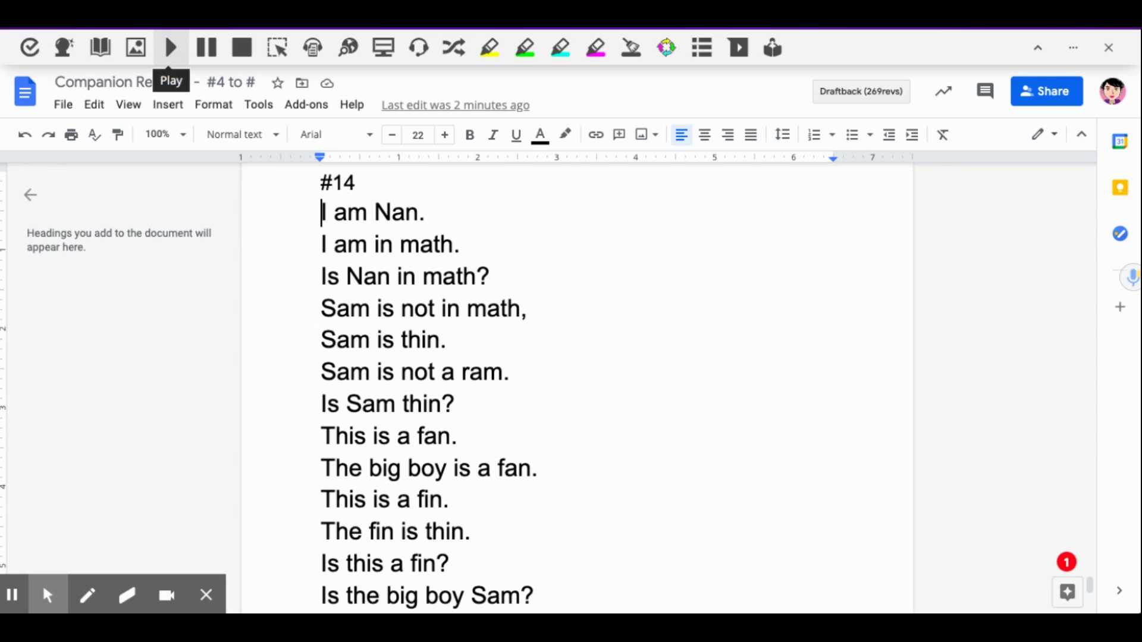
Have Read&Write read passage #14 aloud from 'I am Nan.' onward.
left_click(171, 48)
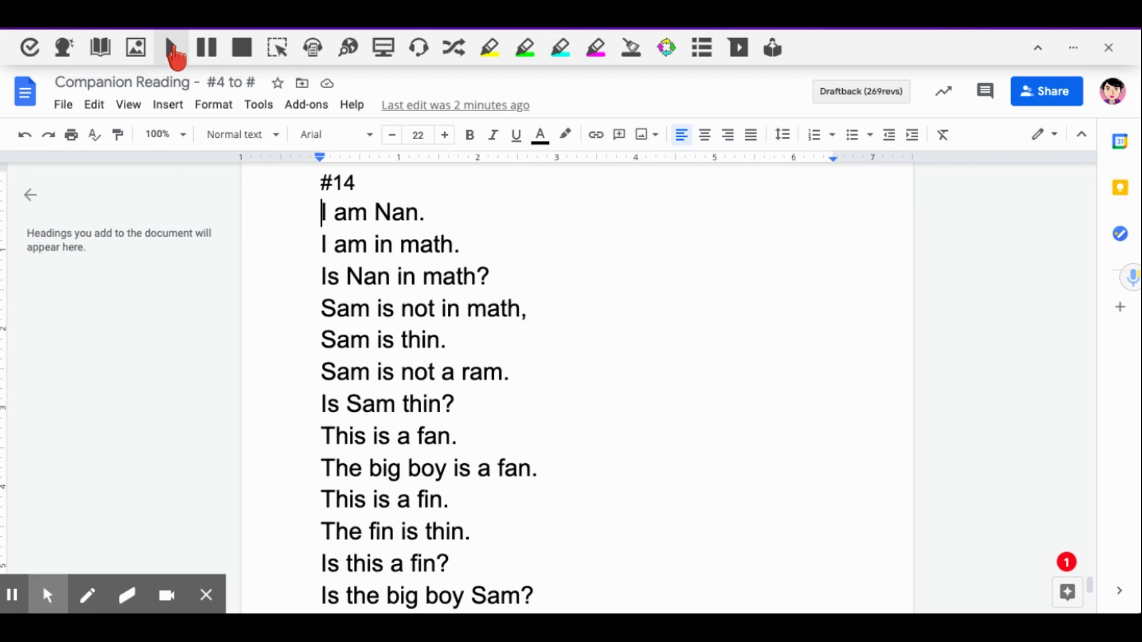
left_click(173, 53)
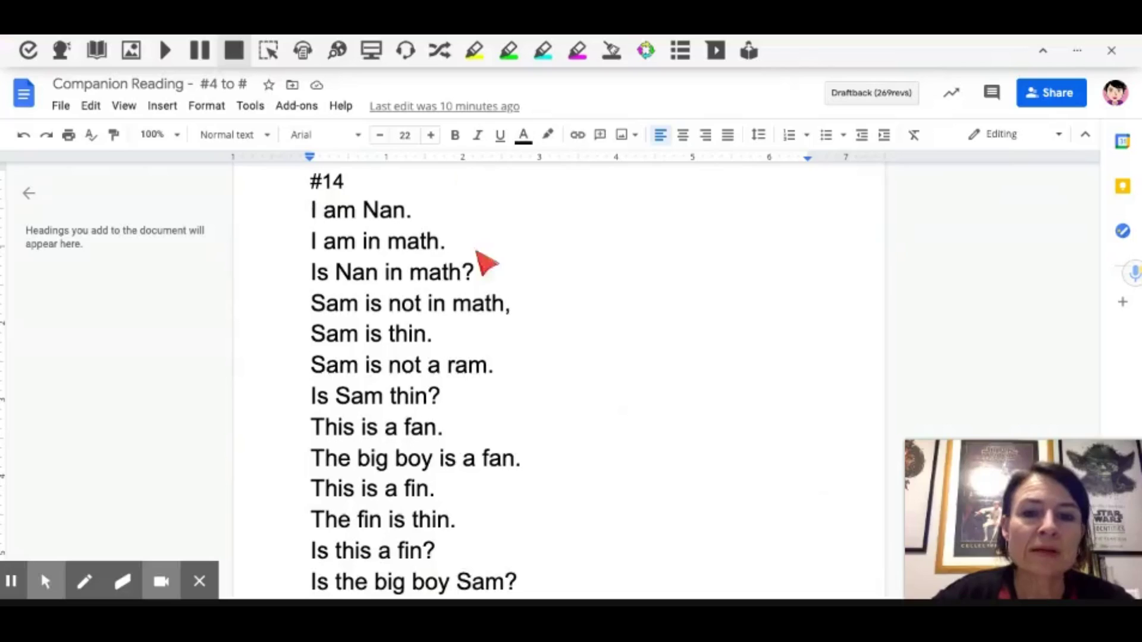
scroll(526, 275, "down", 1)
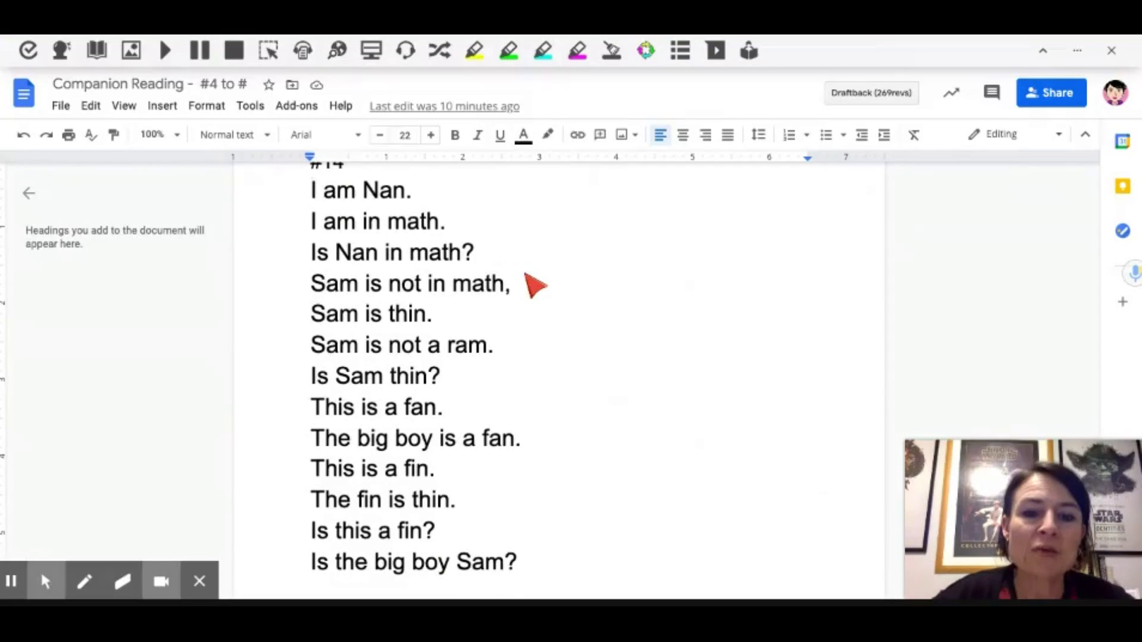
scroll(535, 285, "up", 1)
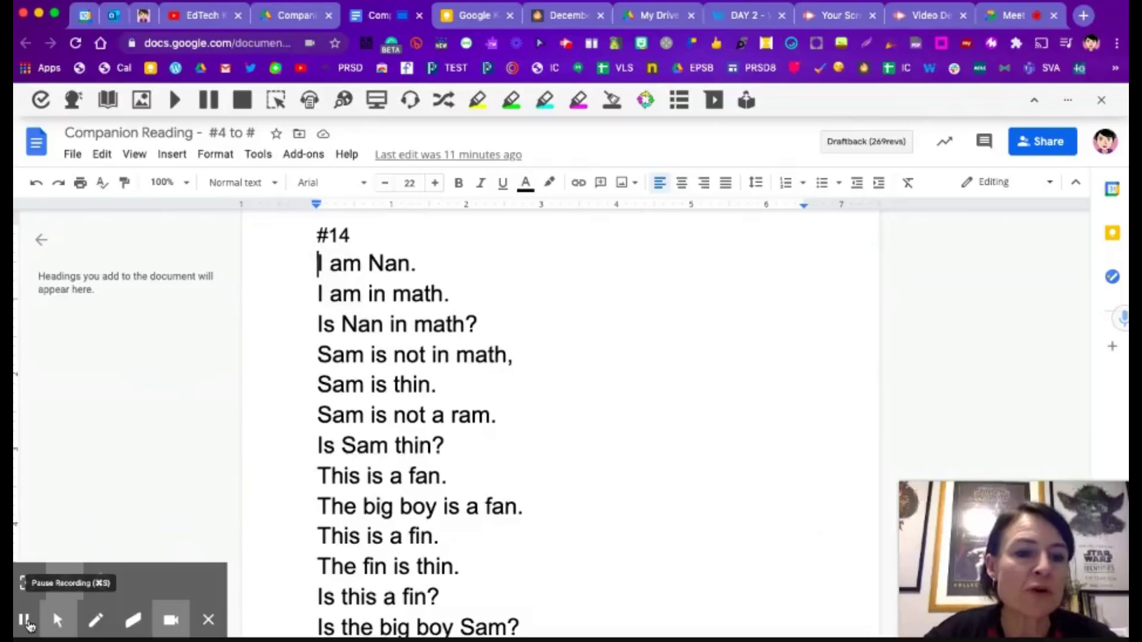
Stop the Screencastify recording, title it 'Companion Reading #14', and pause the preview.
left_click(13, 583)
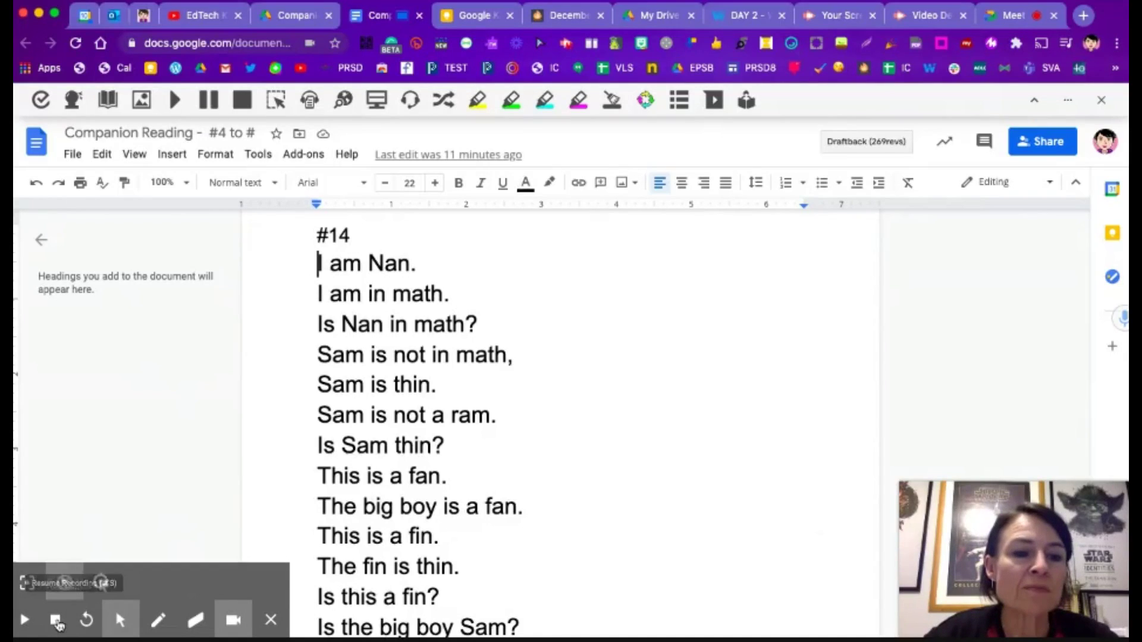
left_click(57, 621)
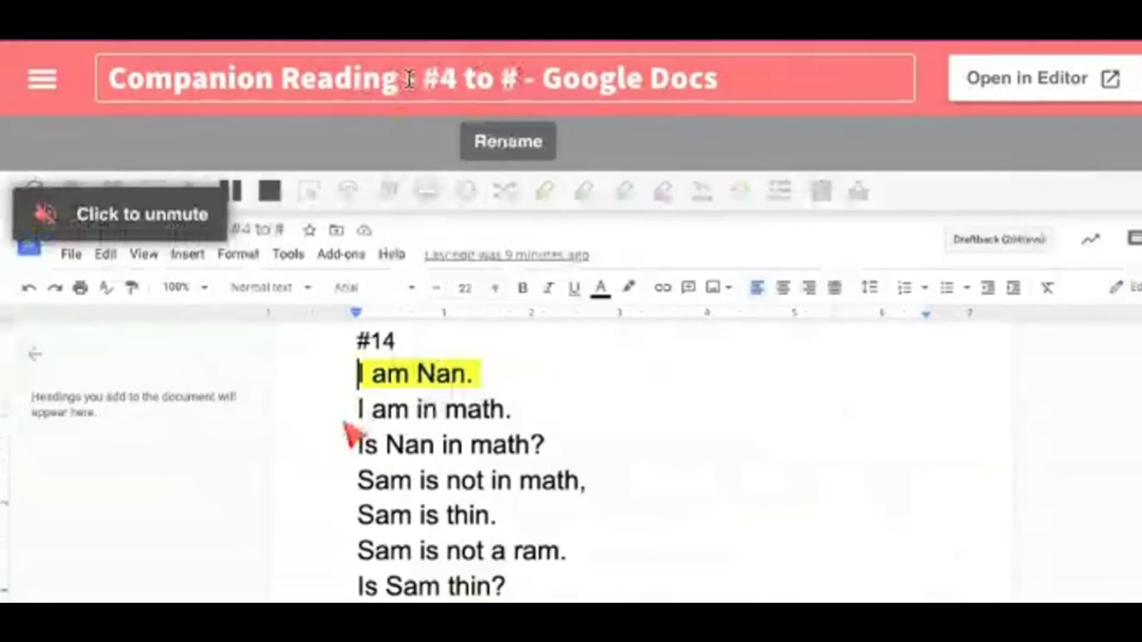
left_click(997, 100)
type("Companion Reading #")
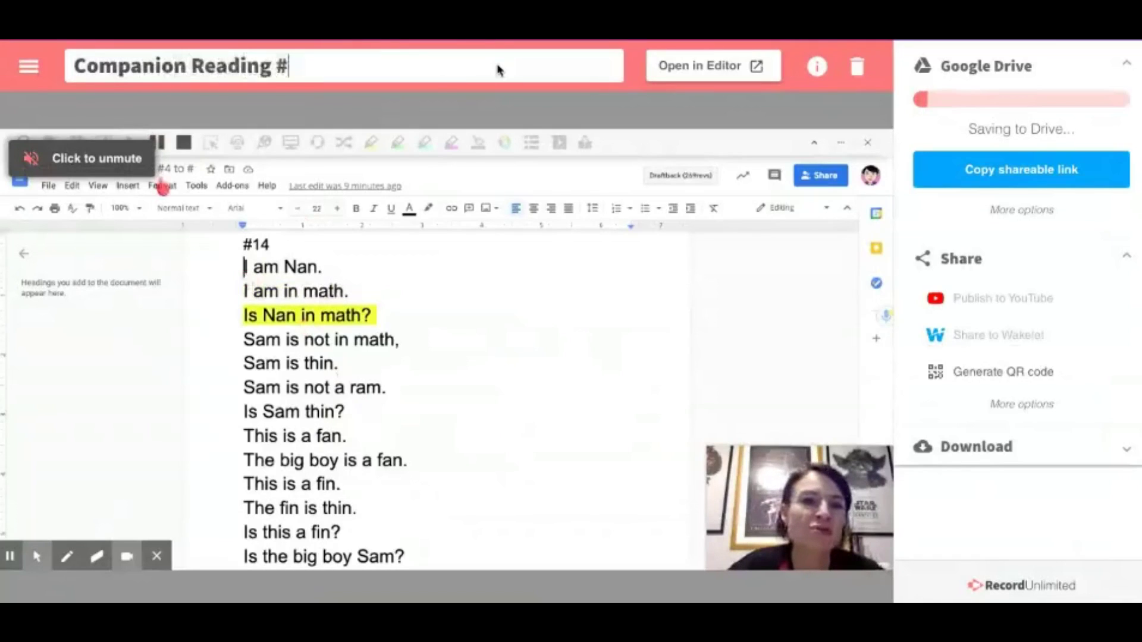
type("14")
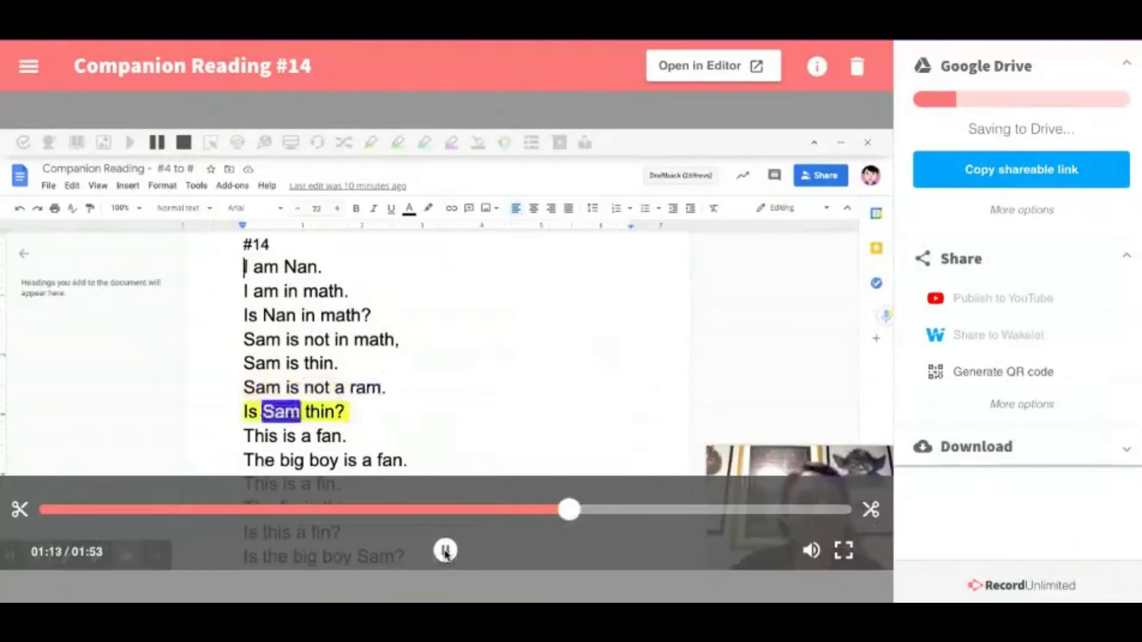
left_click(444, 552)
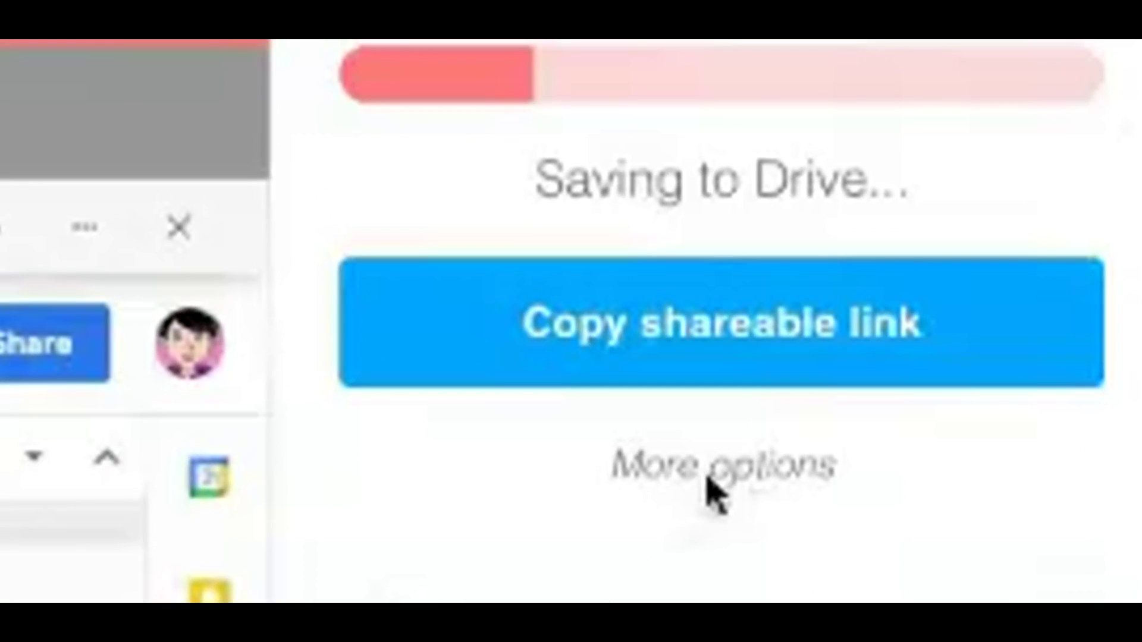
Expand More options under Copy shareable link to see the video's Drive sharing settings.
left_click(709, 482)
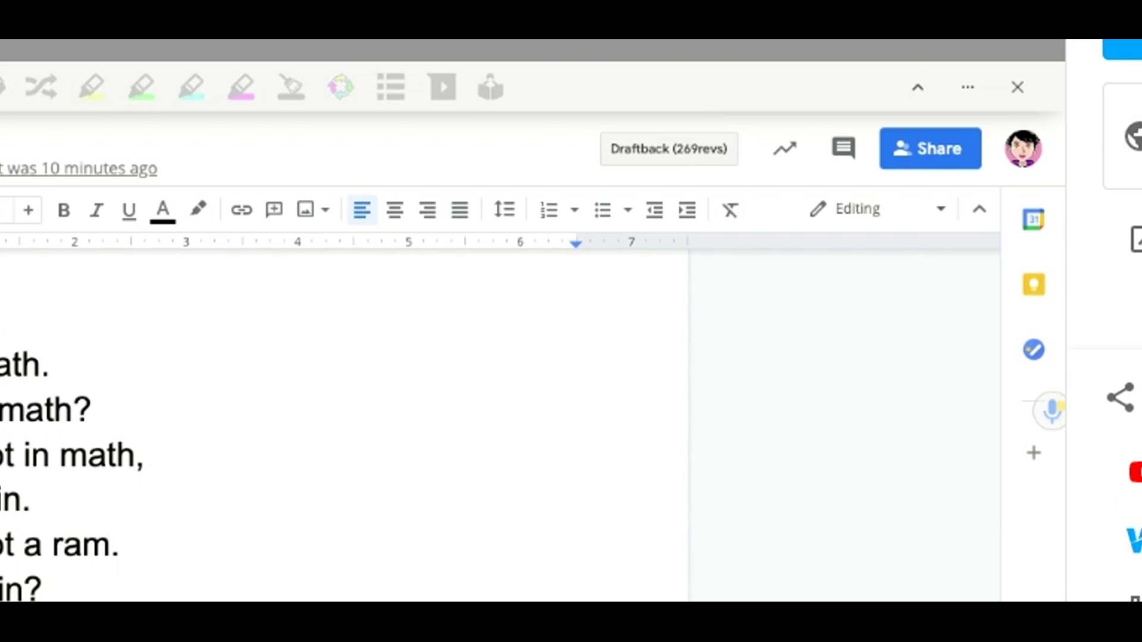
Upload Companion Reading #14 to YouTube as Unlisted, with 'Burdett -' prefixed to its title.
left_click(1079, 405)
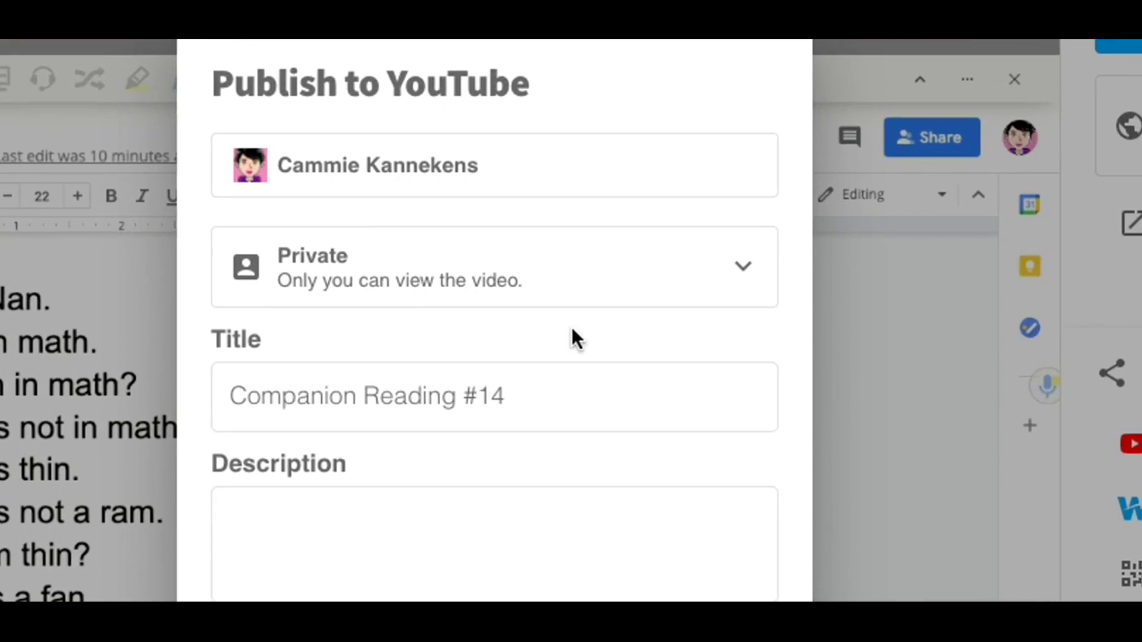
left_click(738, 266)
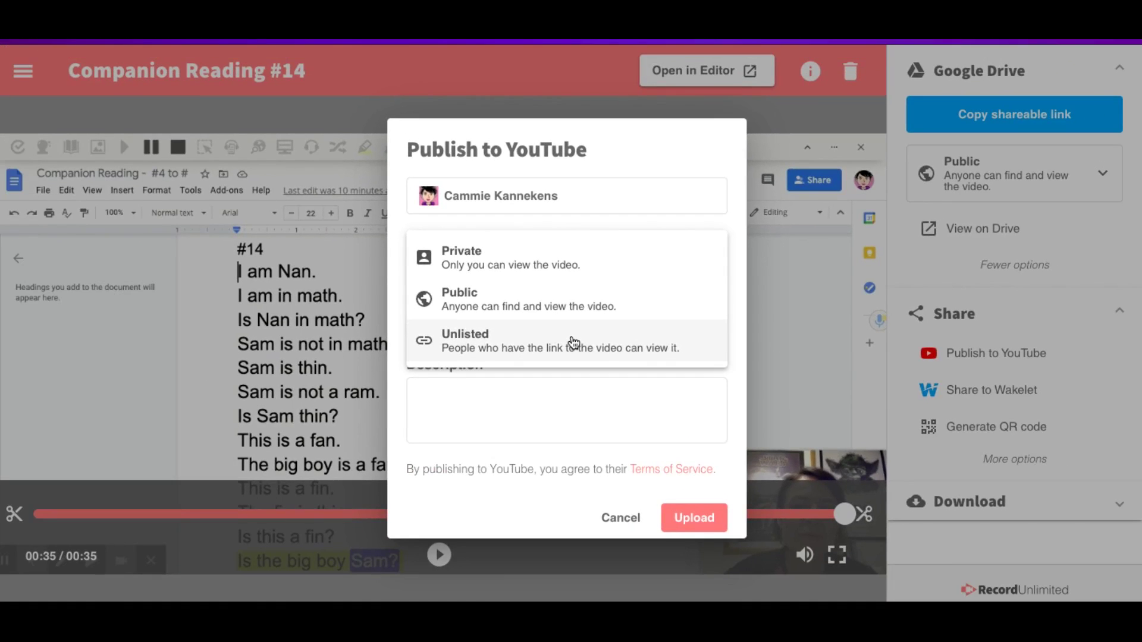
left_click(573, 342)
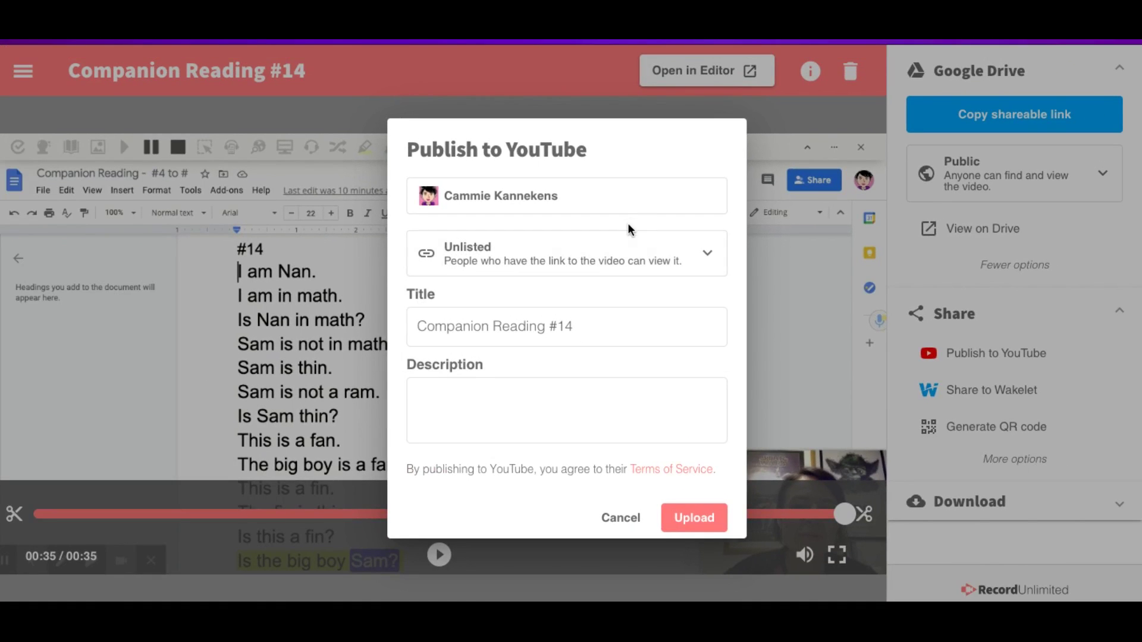
left_click(421, 328)
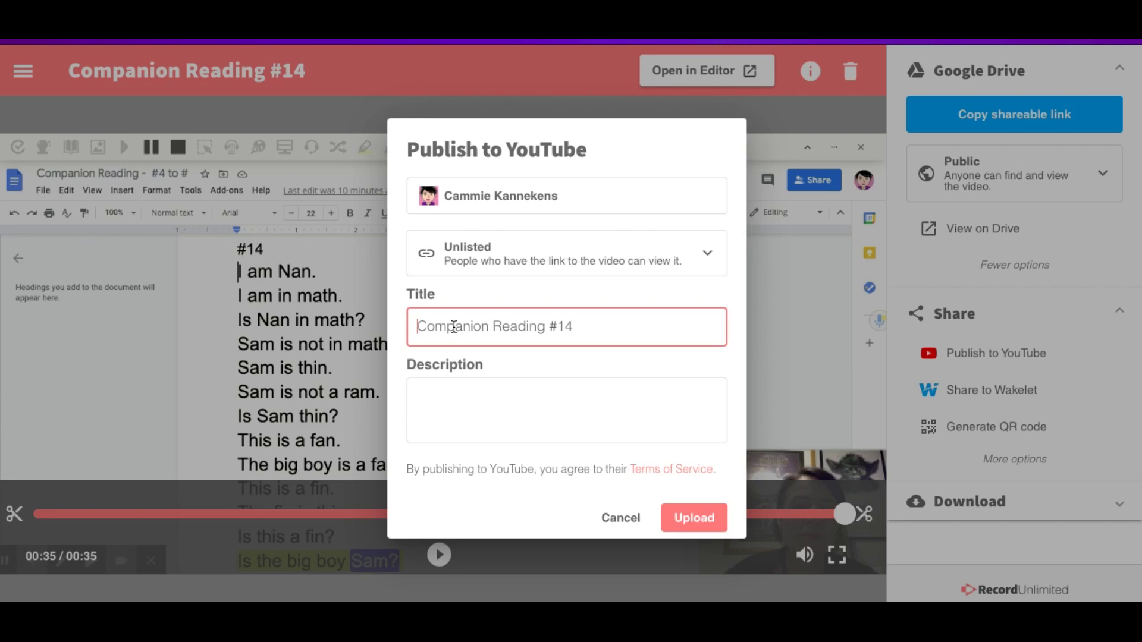
type("Burde")
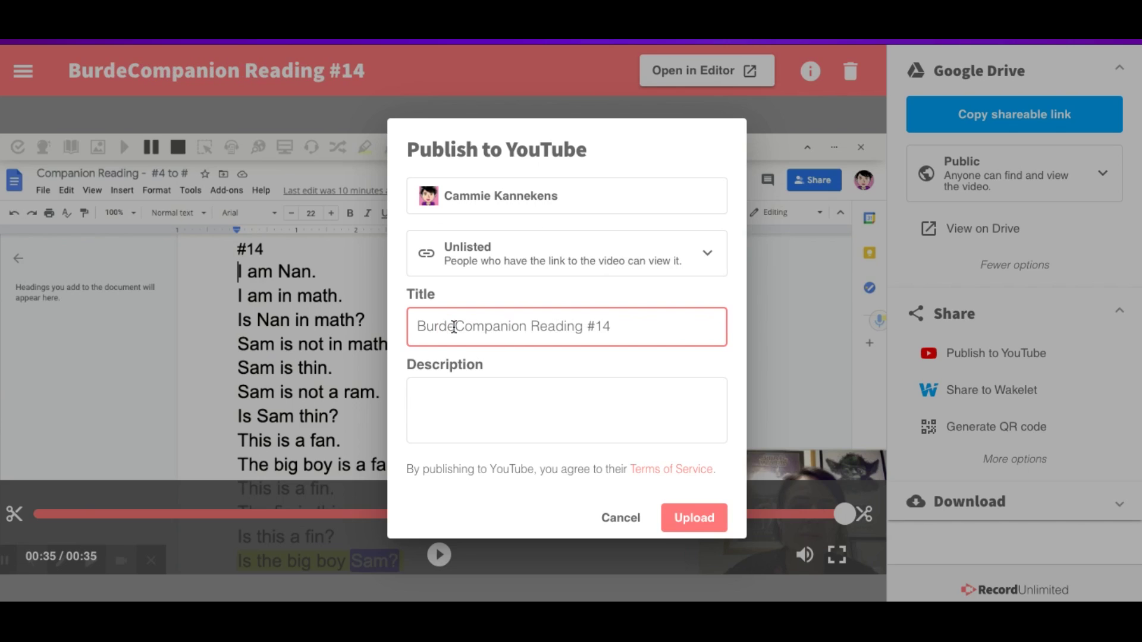
type("tt ")
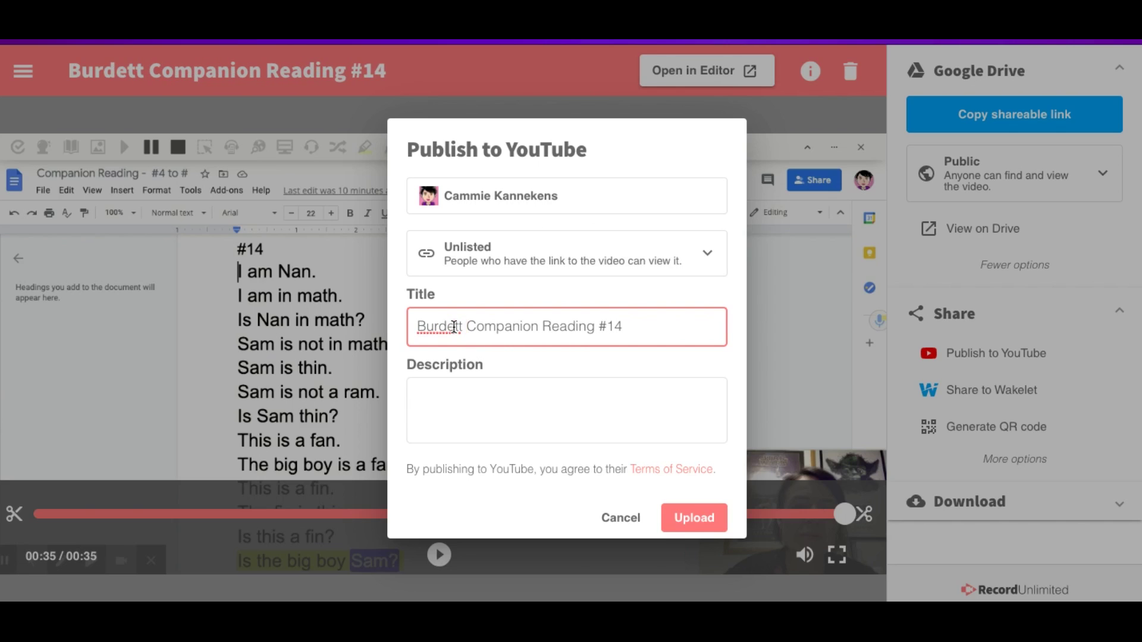
type("-")
left_click(567, 387)
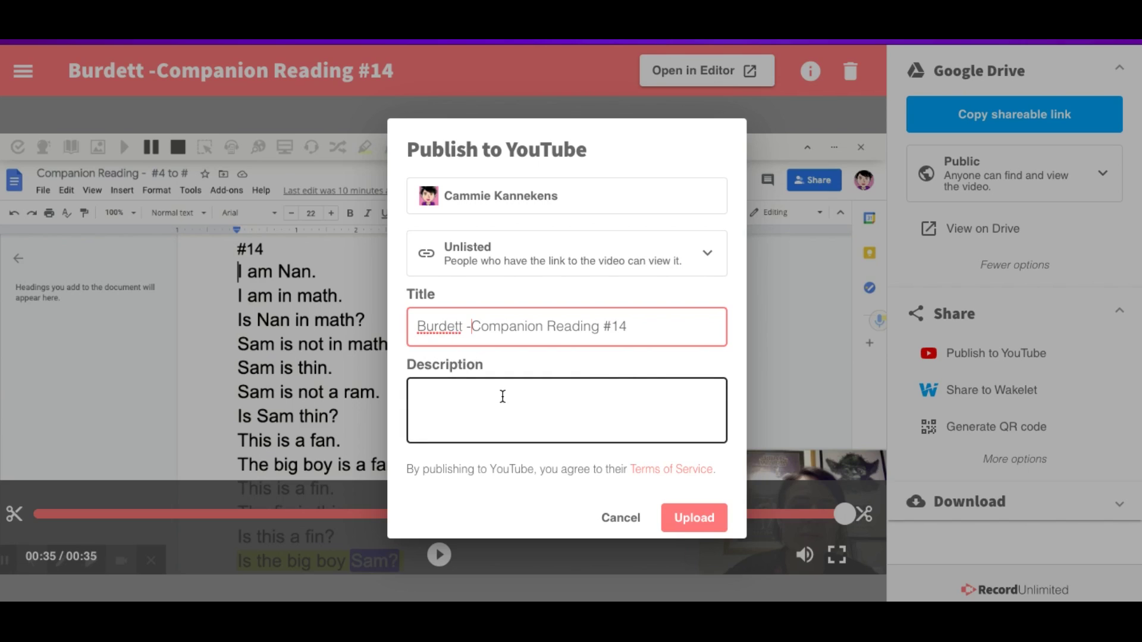
left_click(453, 400)
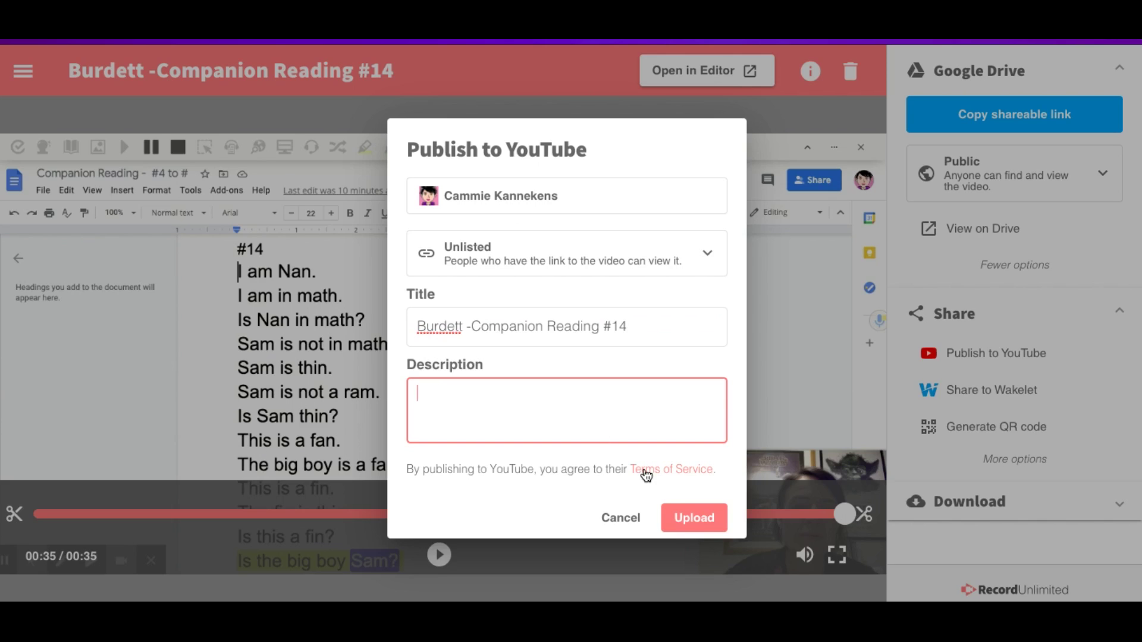
left_click(697, 519)
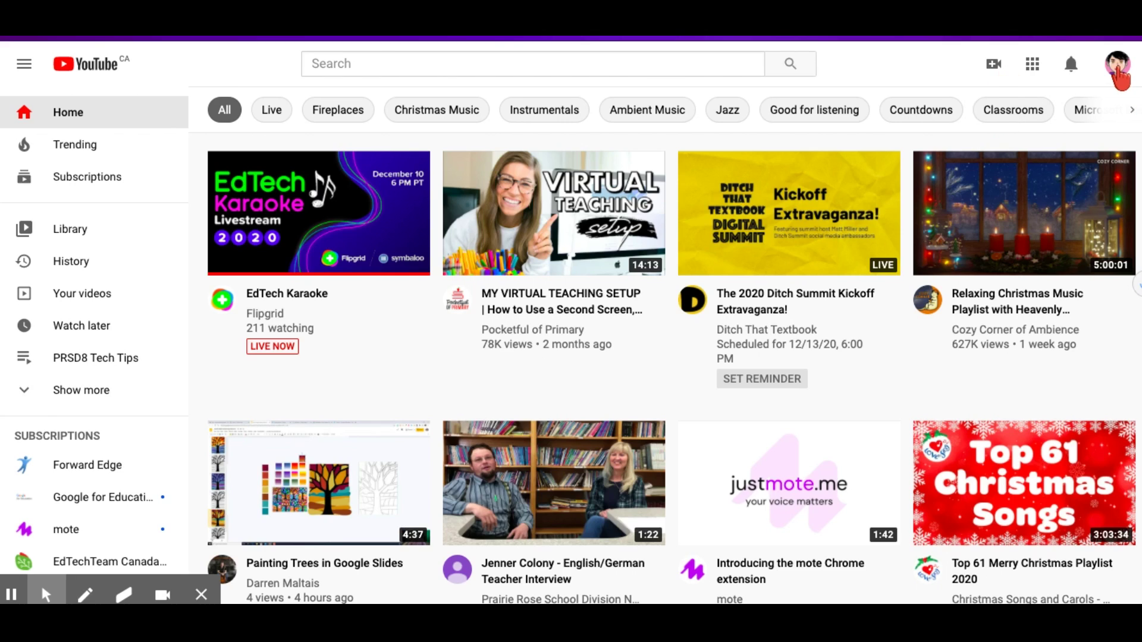
Go to your own YouTube channel and list its uploaded videos under VIDEOS.
left_click(1118, 70)
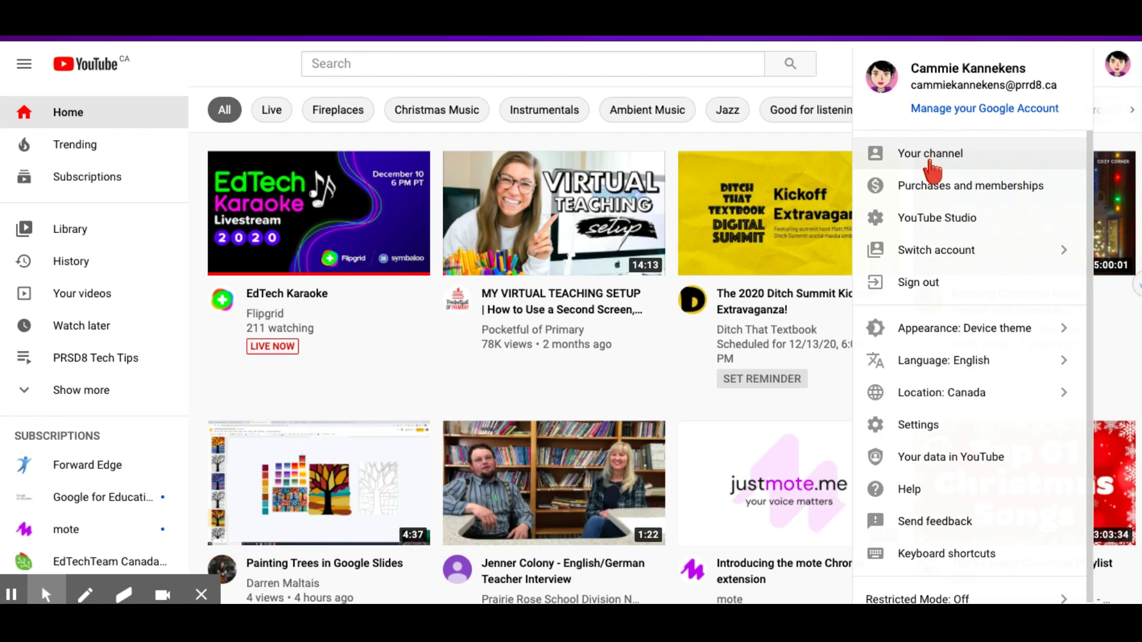
left_click(931, 162)
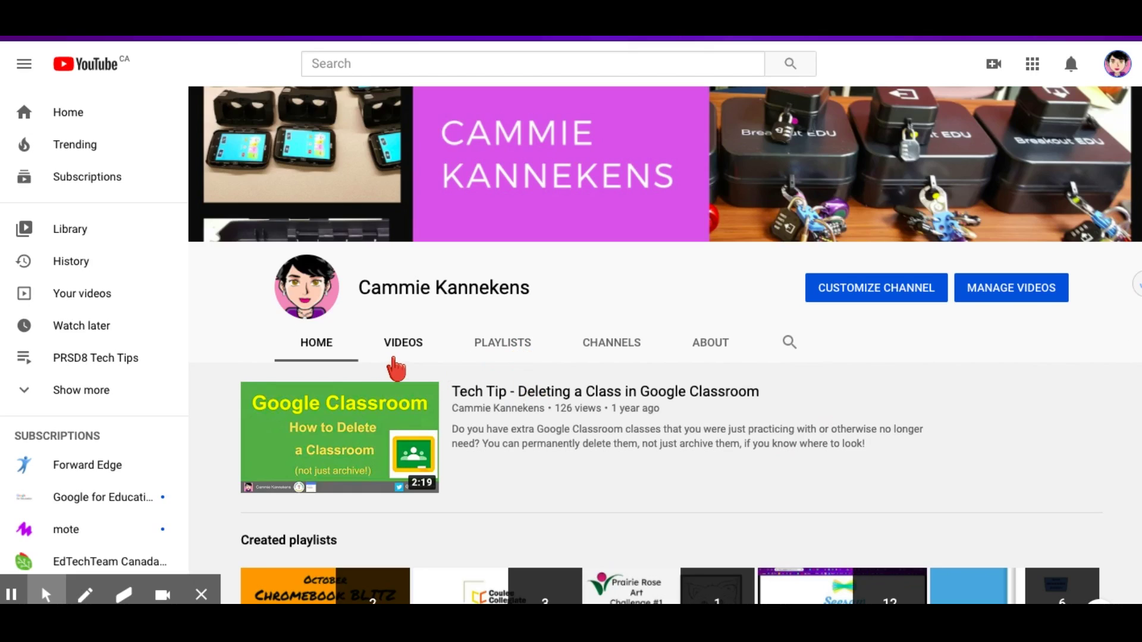
left_click(407, 351)
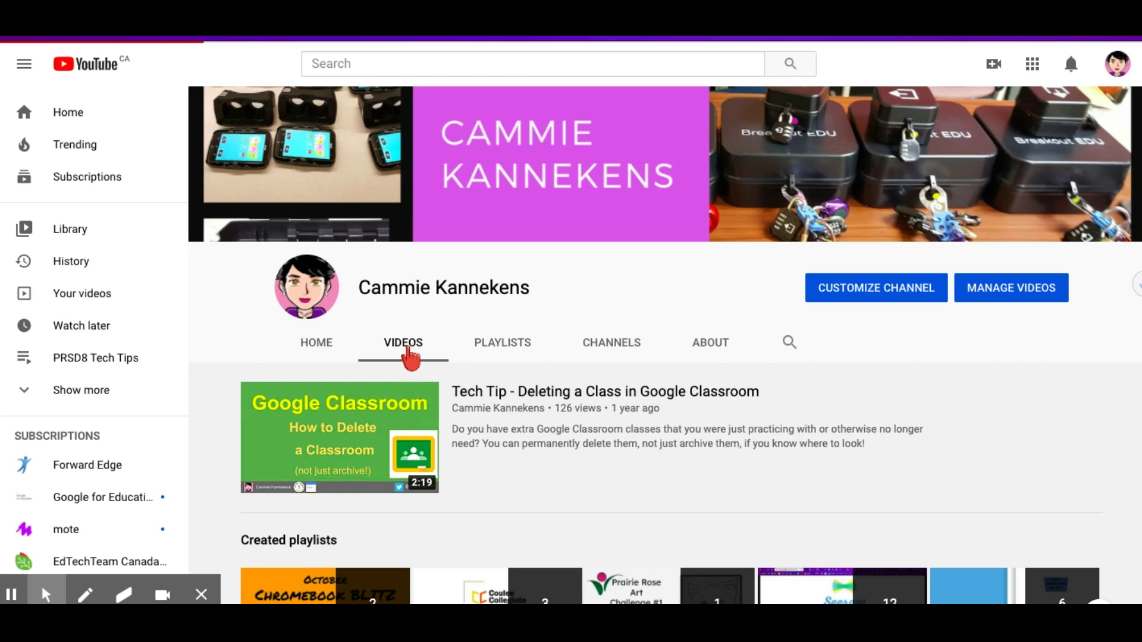
scroll(428, 413, "down", 1)
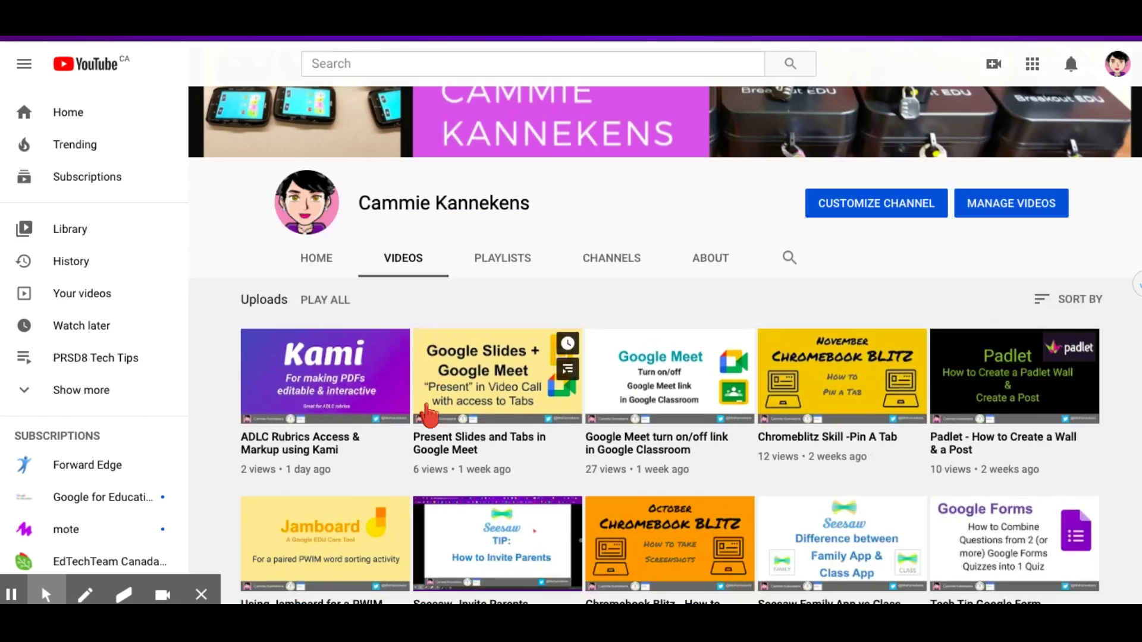
scroll(427, 411, "up", 1)
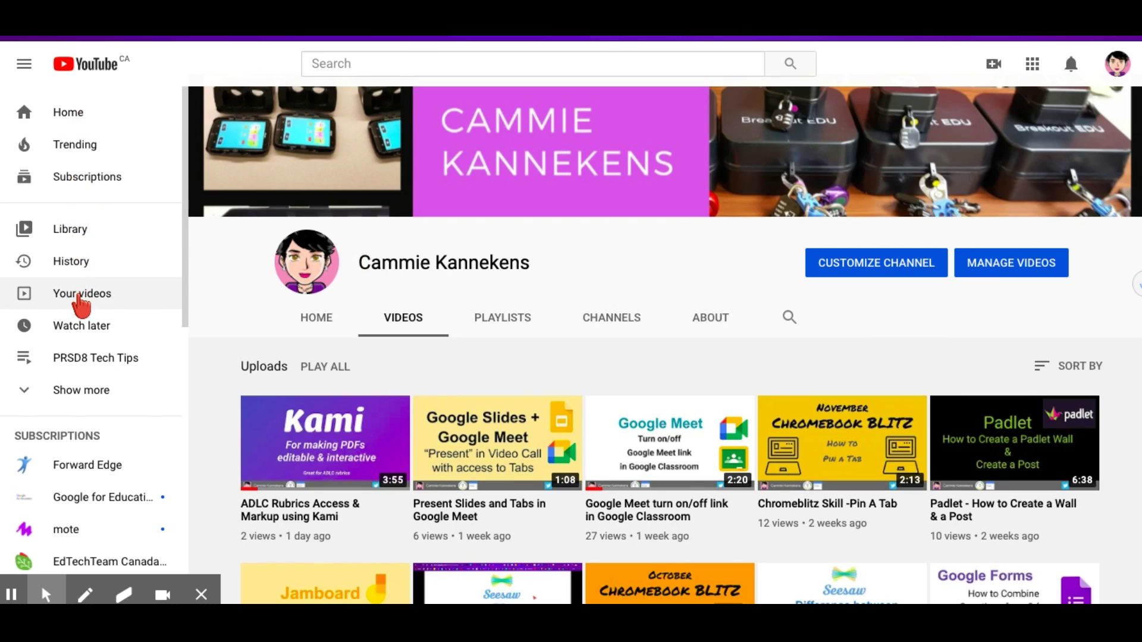
Open the Your videos management list in YouTube Studio.
left_click(79, 297)
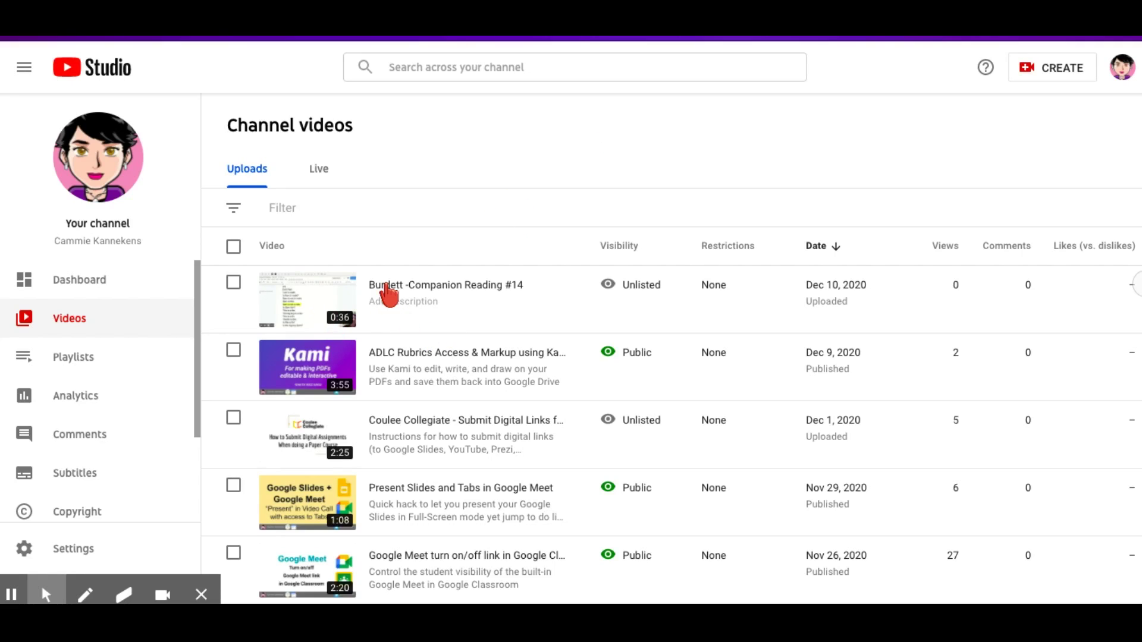
mouse_move(388, 294)
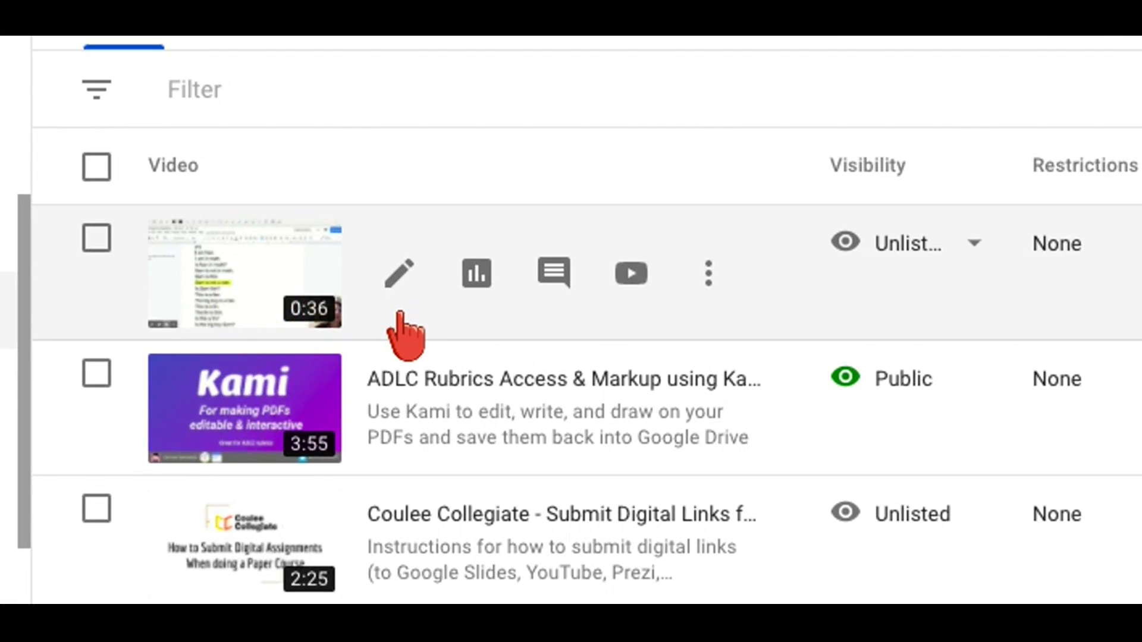
mouse_move(924, 240)
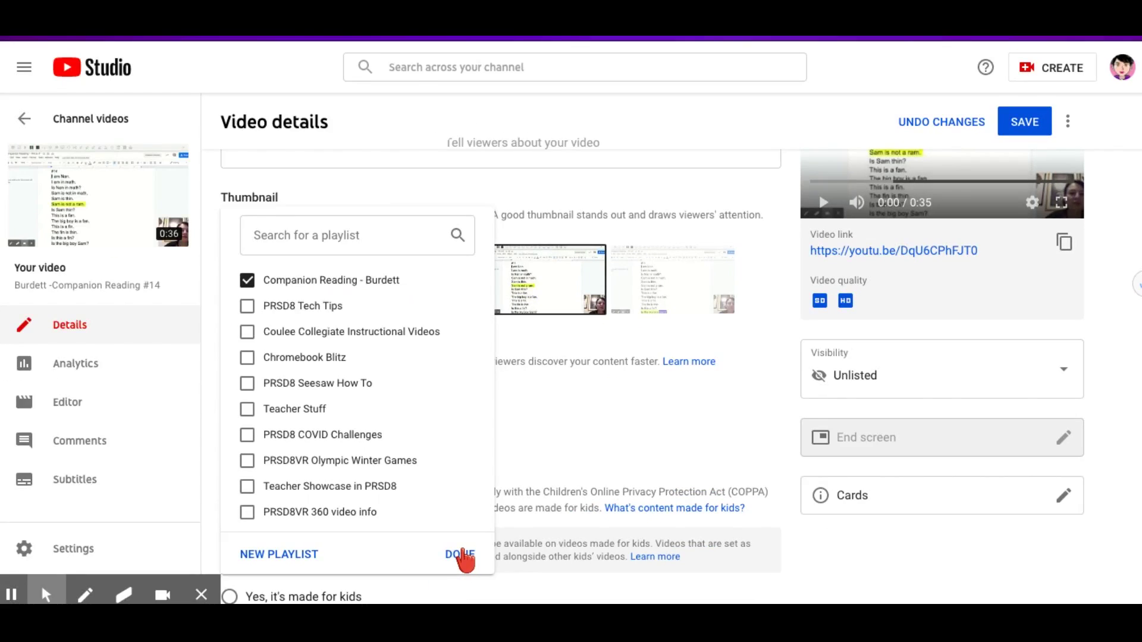
Save the Companion Reading - Burdett playlist, copy the video link, and mark it made for kids.
left_click(463, 552)
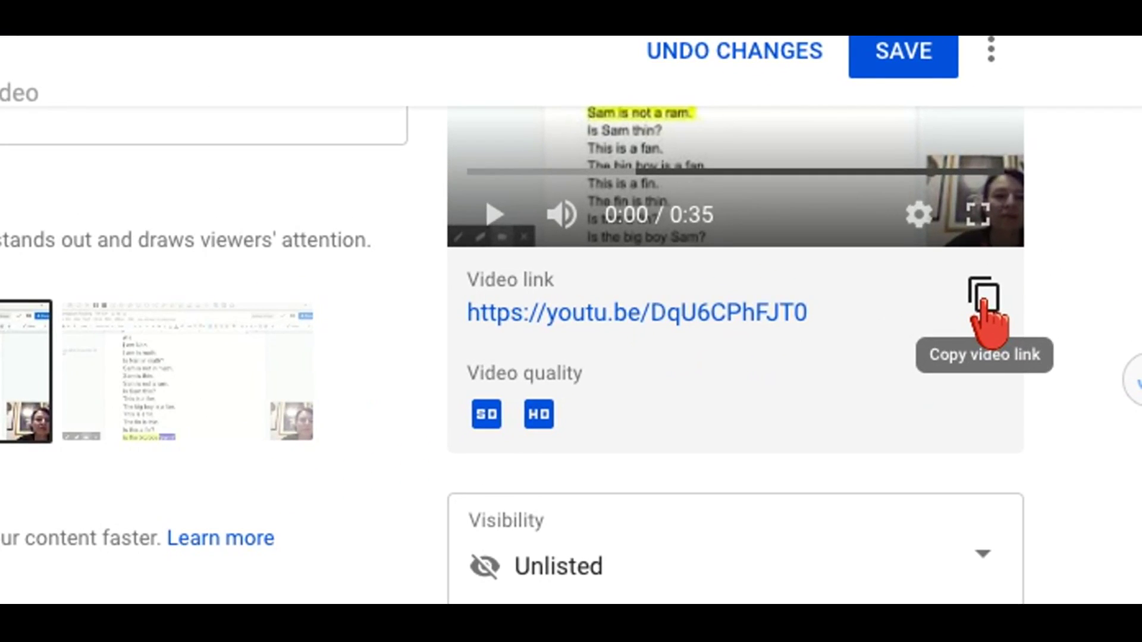
left_click(983, 301)
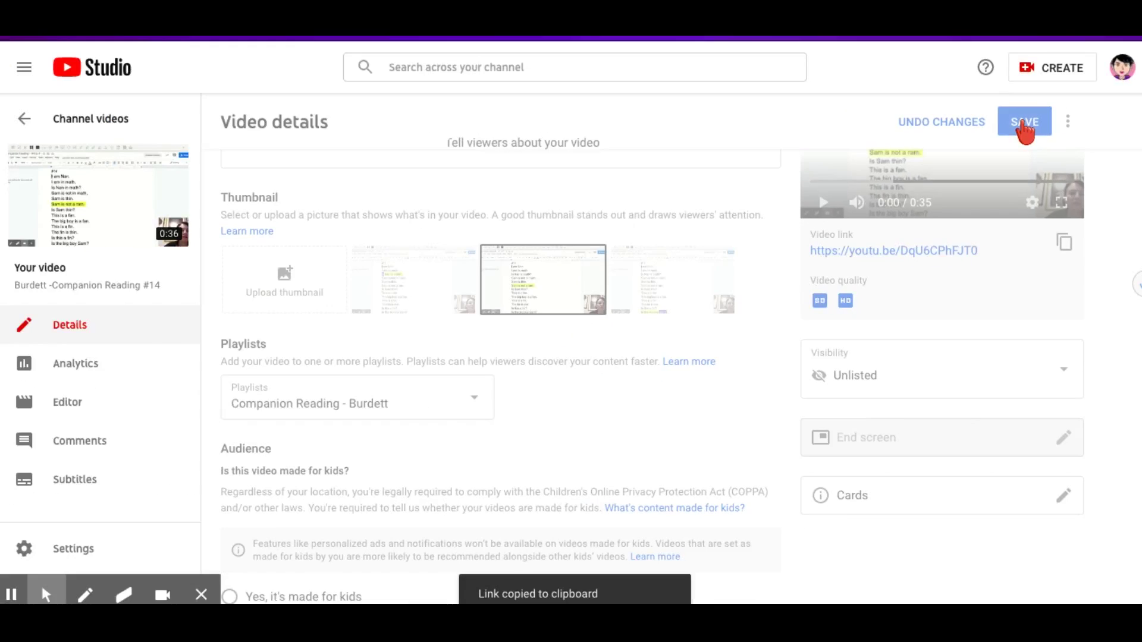
left_click(899, 53)
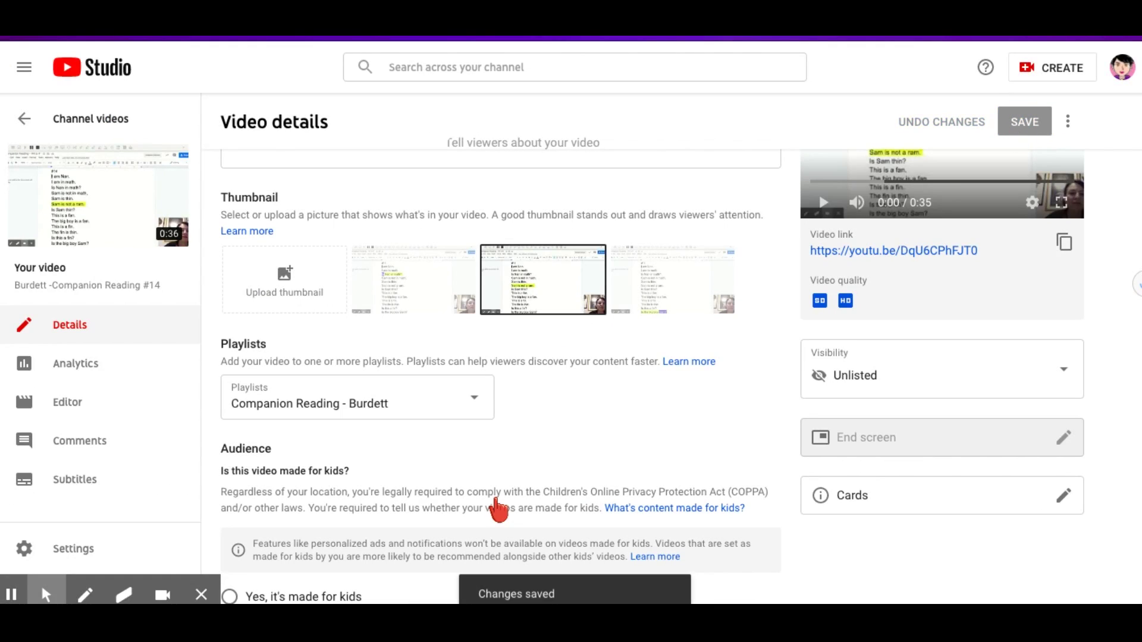
scroll(339, 517, "down", 2)
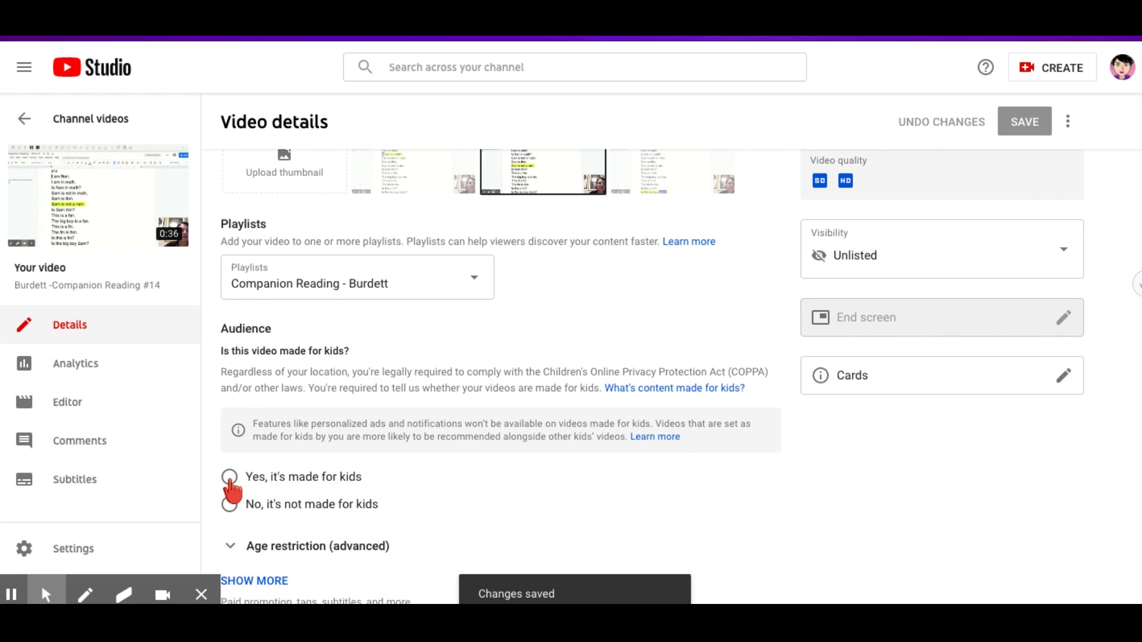
left_click(230, 479)
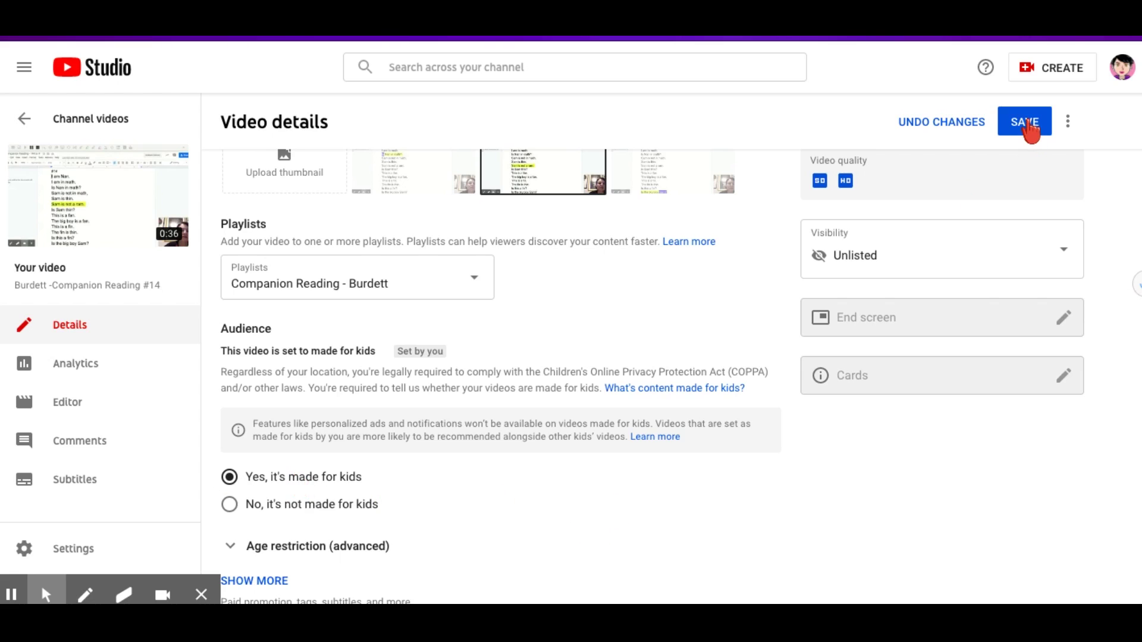
left_click(1026, 123)
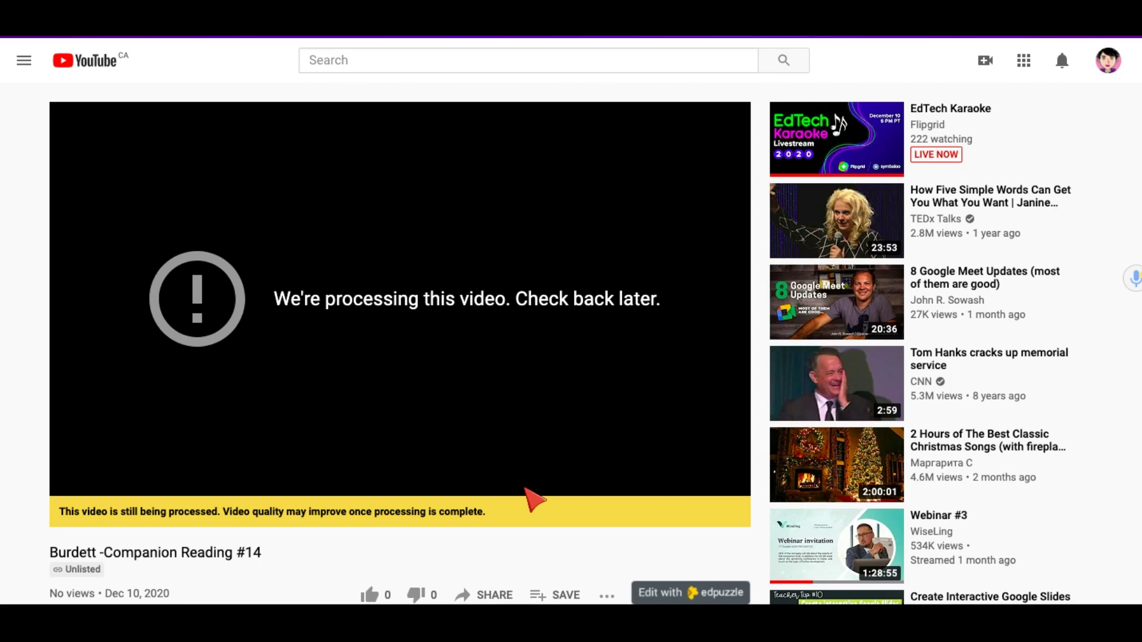
scroll(532, 500, "down", 3)
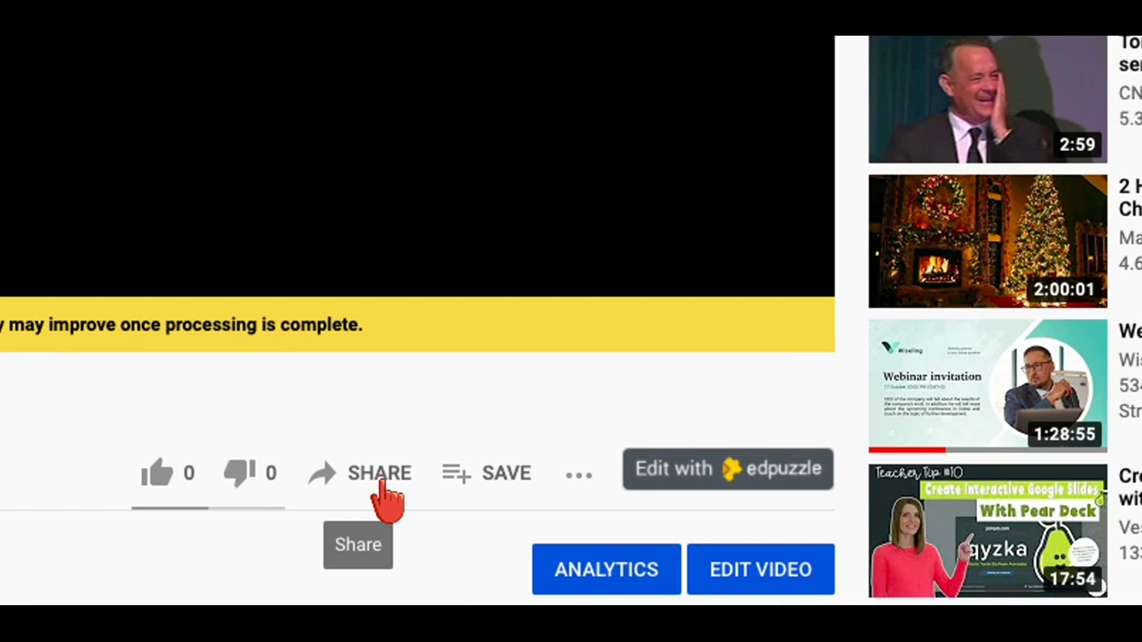
left_click(381, 481)
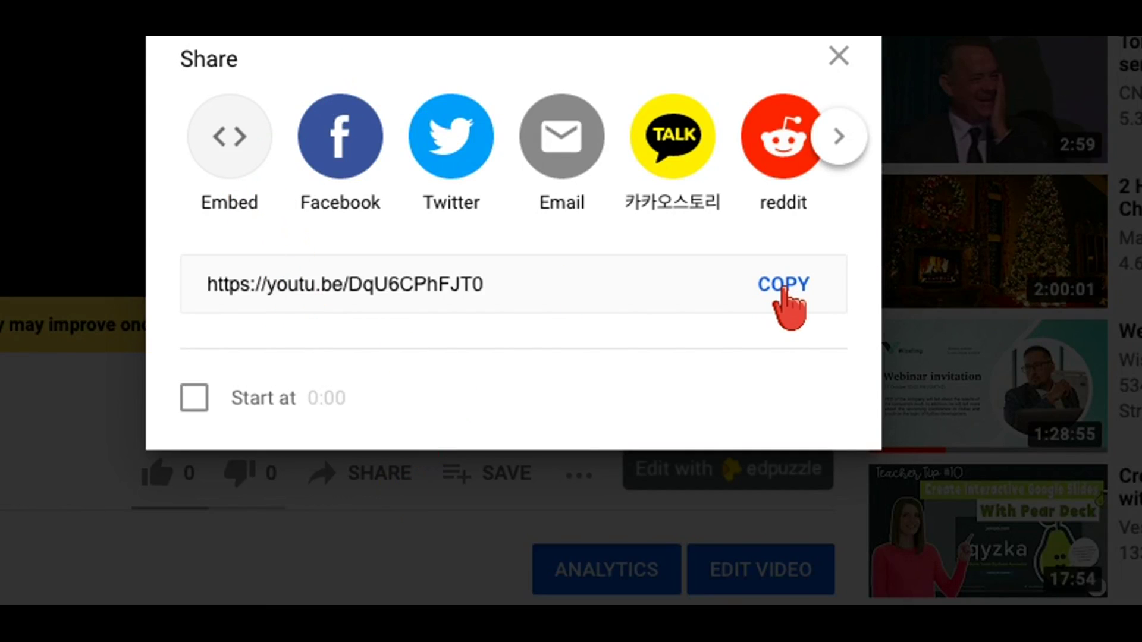
left_click(782, 288)
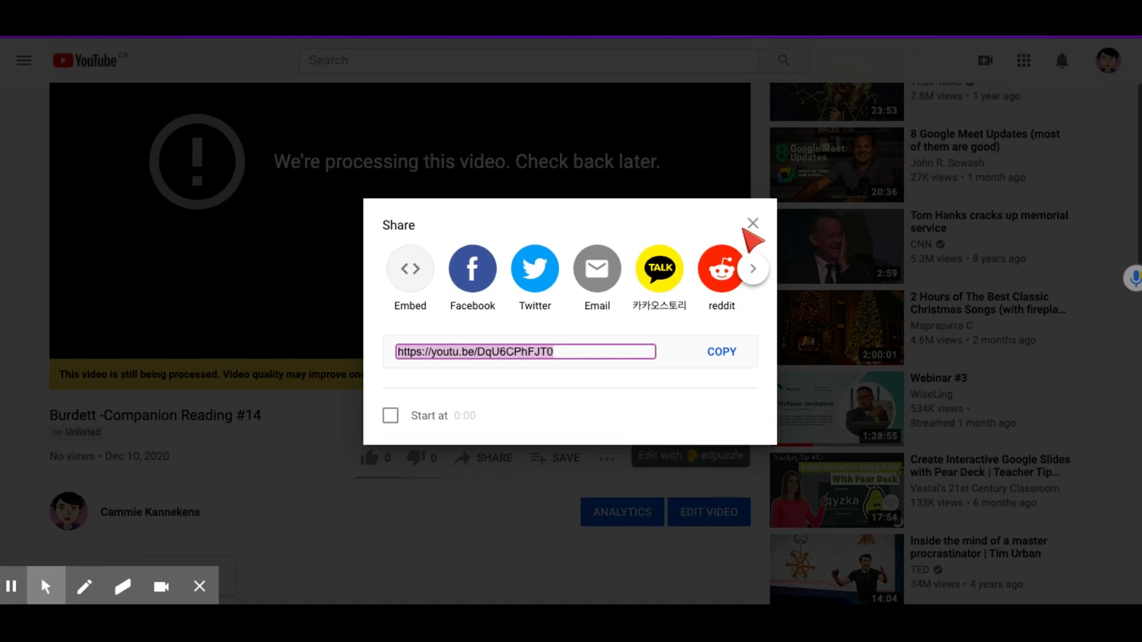
left_click(752, 223)
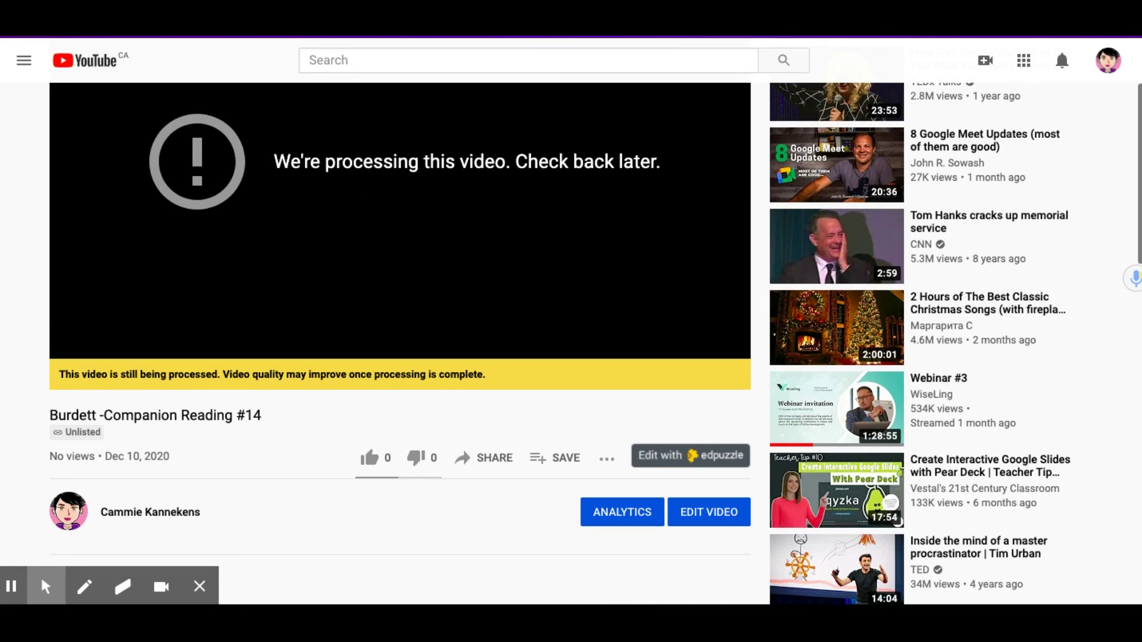
key("ctrl+Tab")
left_click(304, 248)
key("ctrl+v")
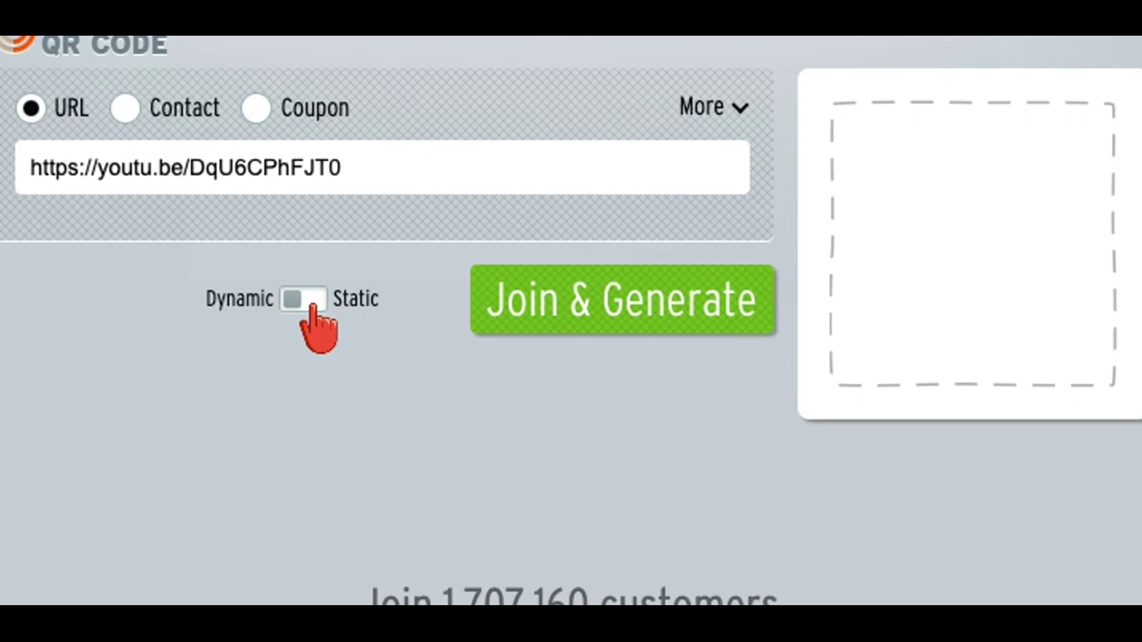
left_click(313, 300)
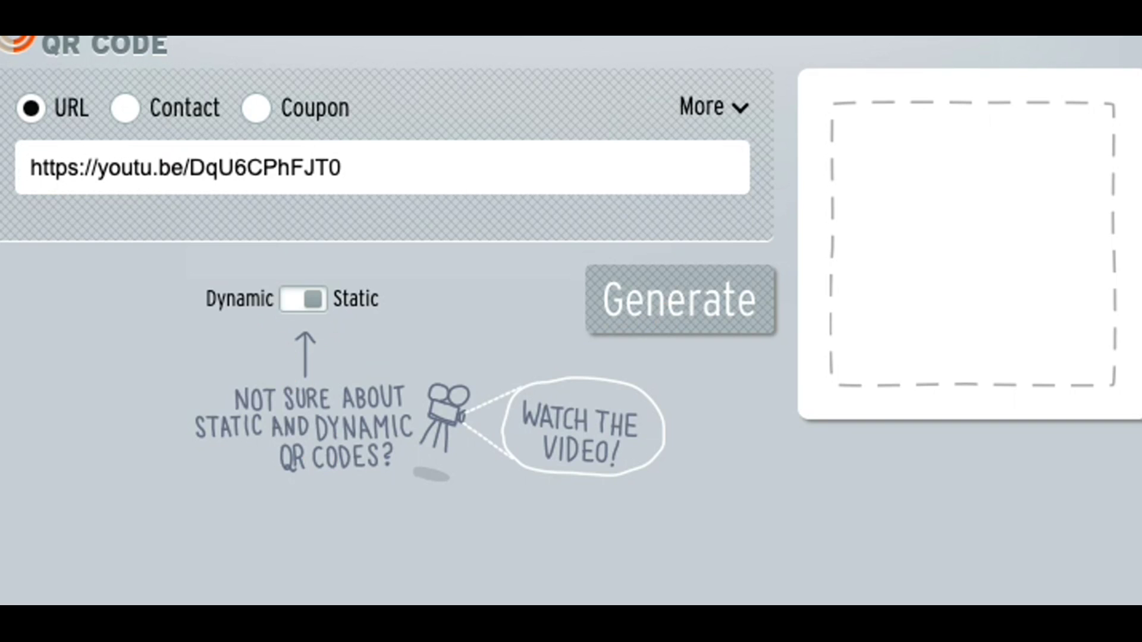
left_click(680, 301)
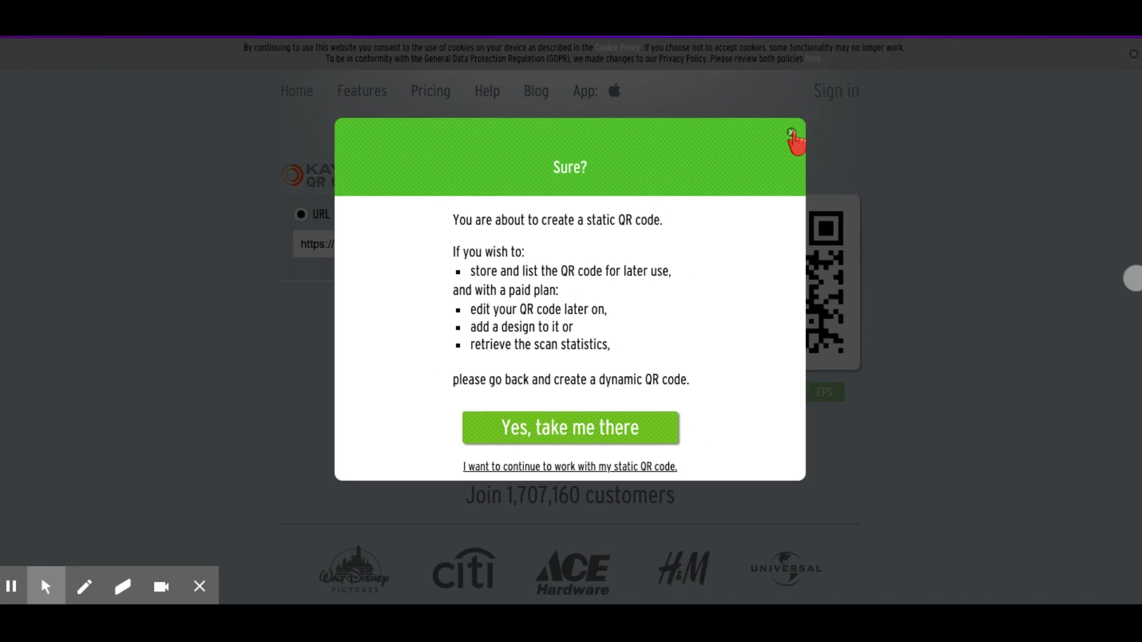
left_click(791, 132)
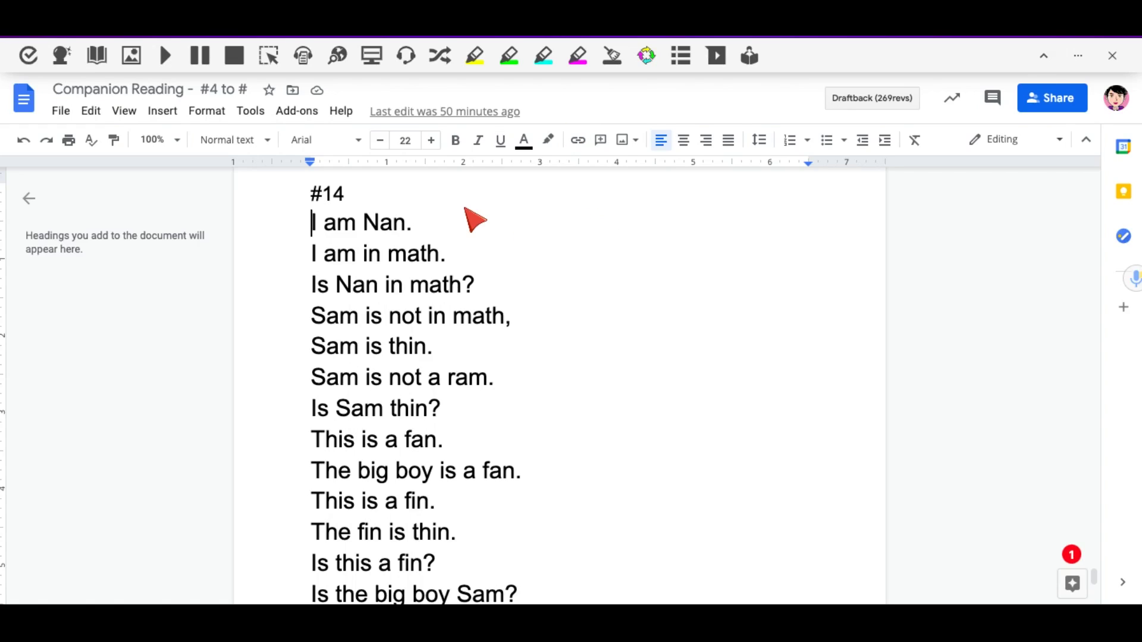
Paste the QR code image at the end of the #14 heading and select it.
left_click(356, 196)
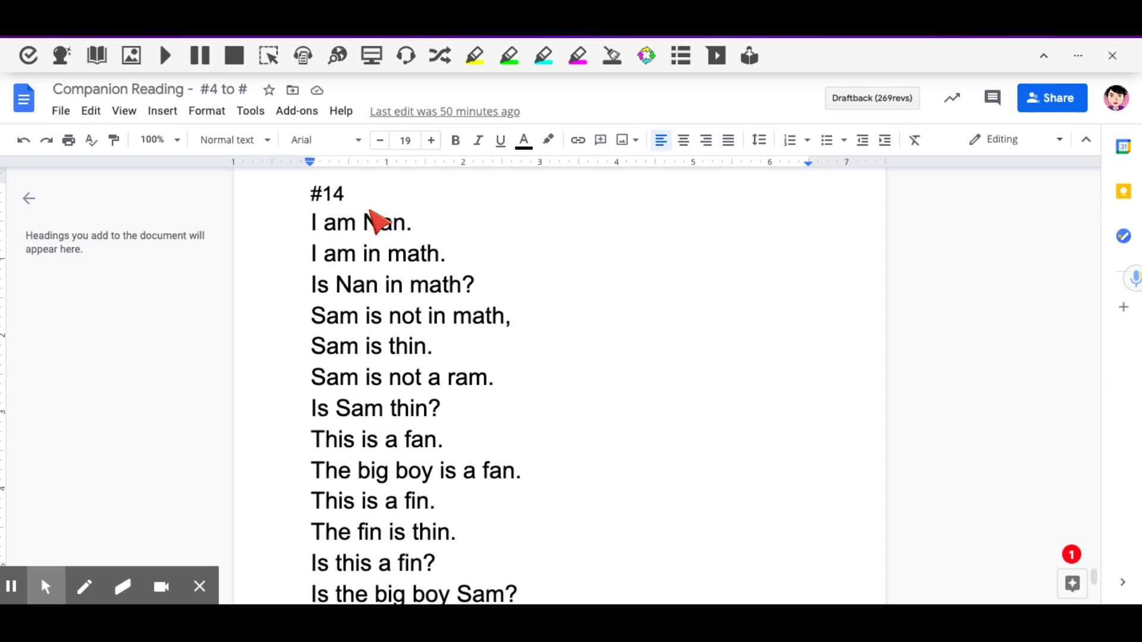
right_click(354, 197)
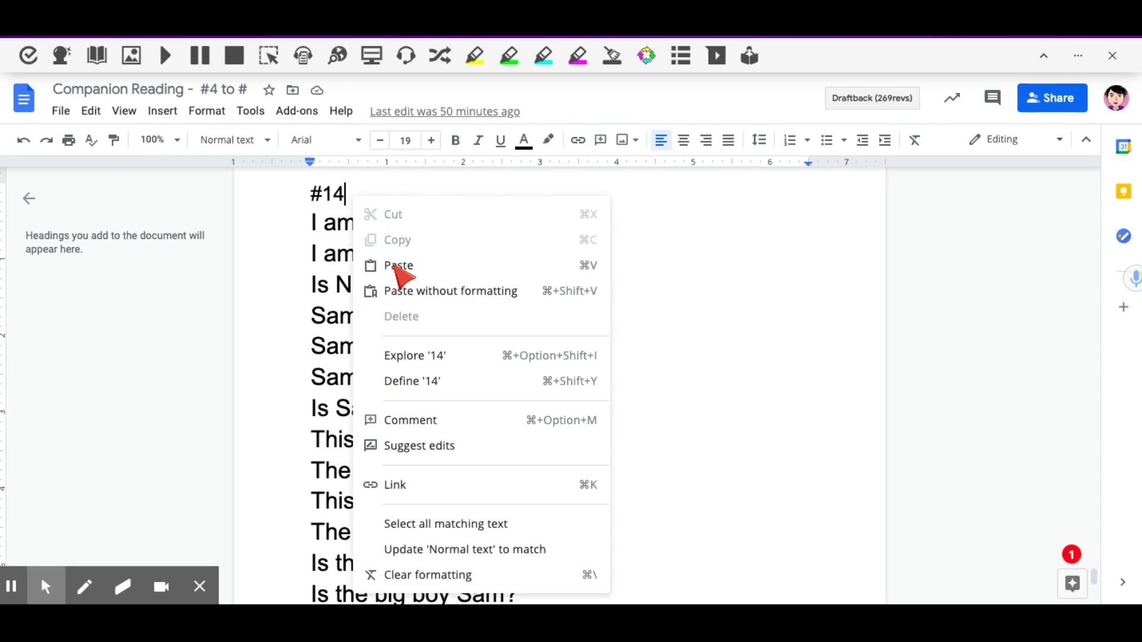
left_click(398, 267)
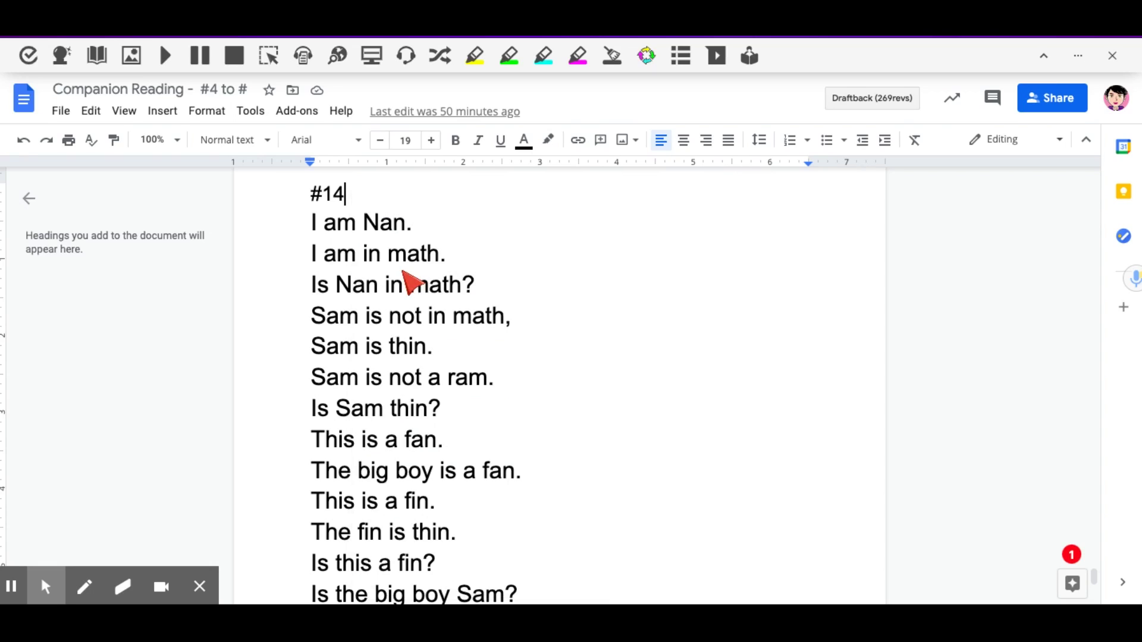
right_click(466, 316)
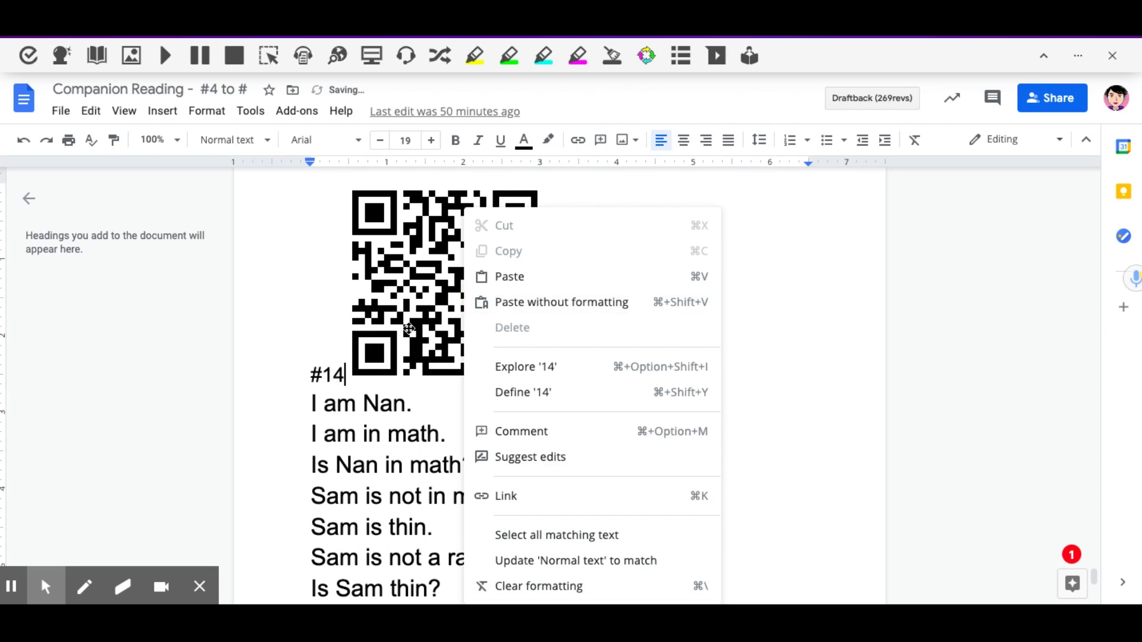
left_click(420, 335)
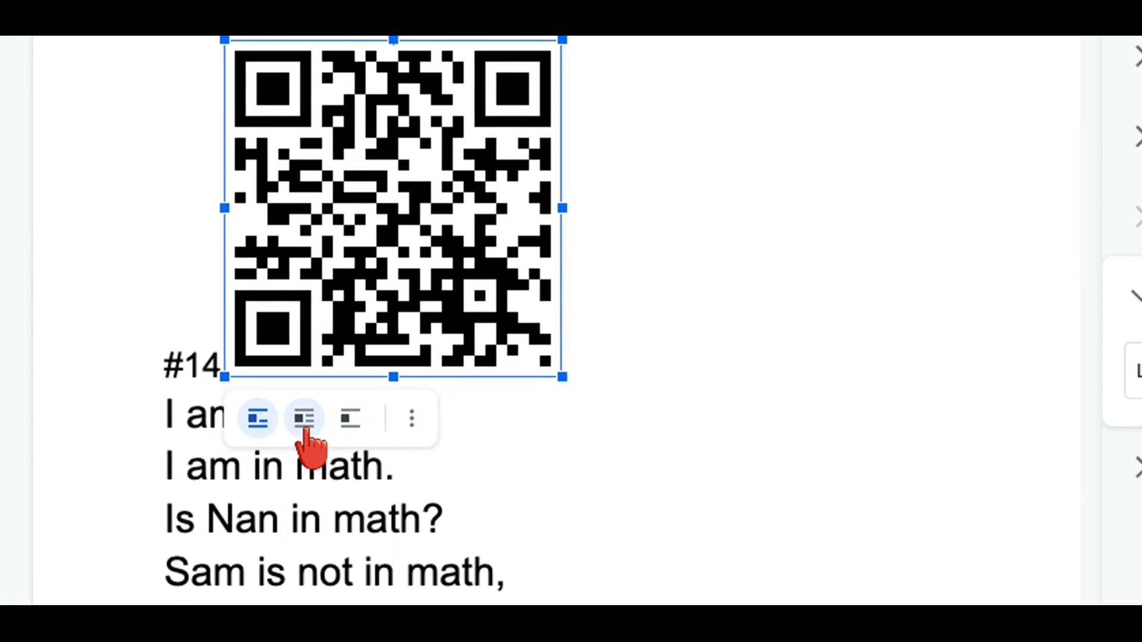
Set the QR code to wrap text and drag it right of passage #14's opening sentences.
left_click(304, 420)
left_click_drag(632, 276, 790, 277)
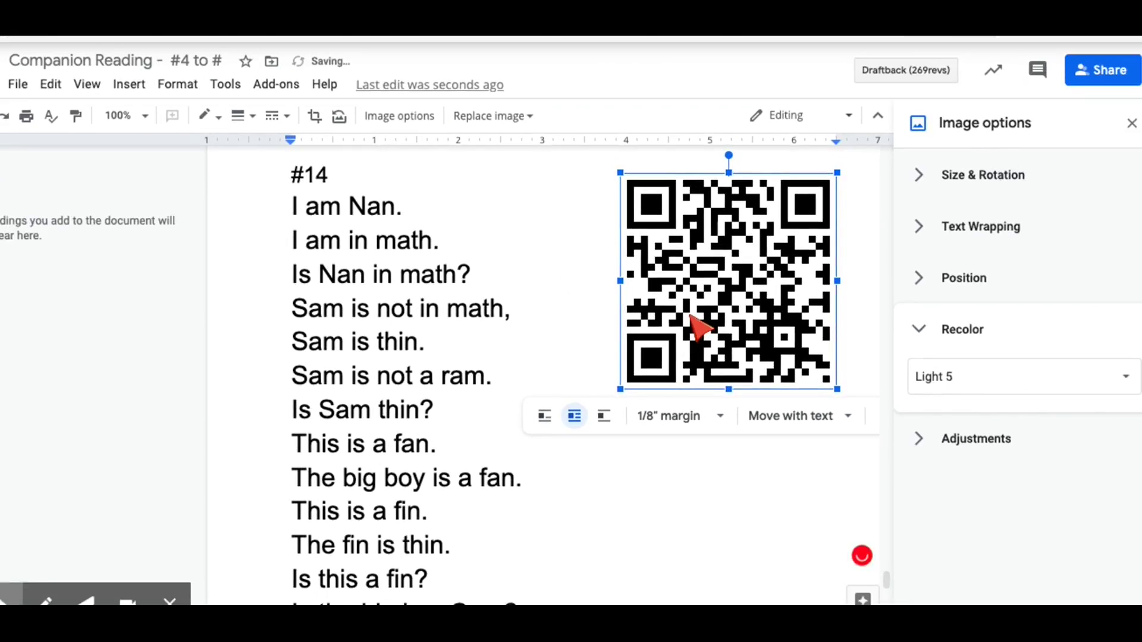